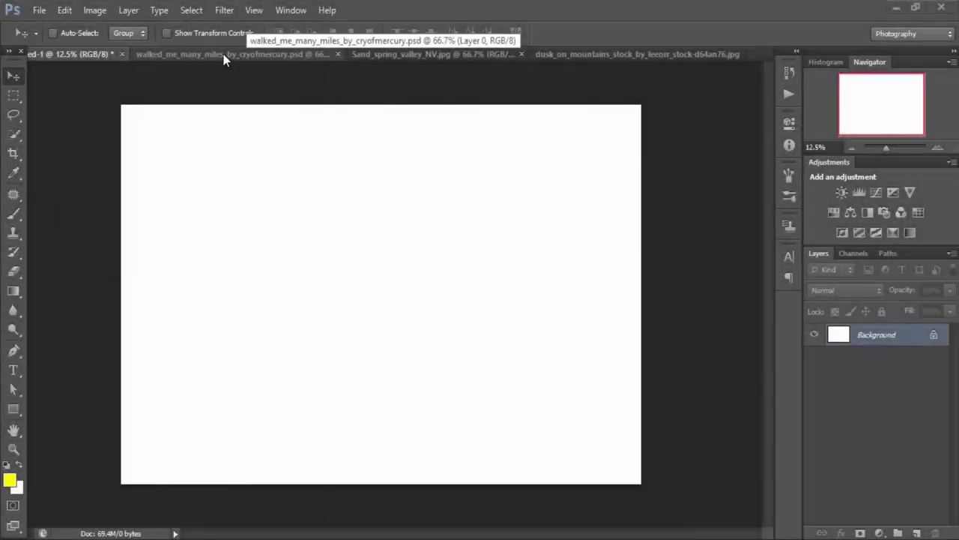
Step: Drag the red sneaker into the Untitled document and close the sneaker file
{"action": "left_click", "coordinate": [223, 54]}
{"action": "mouse_move", "coordinate": [240, 172]}
{"action": "left_mouse_down"}
{"action": "mouse_move", "coordinate": [86, 63]}
{"action": "mouse_move", "coordinate": [266, 233]}
{"action": "mouse_move", "coordinate": [330, 264]}
{"action": "left_mouse_up"}
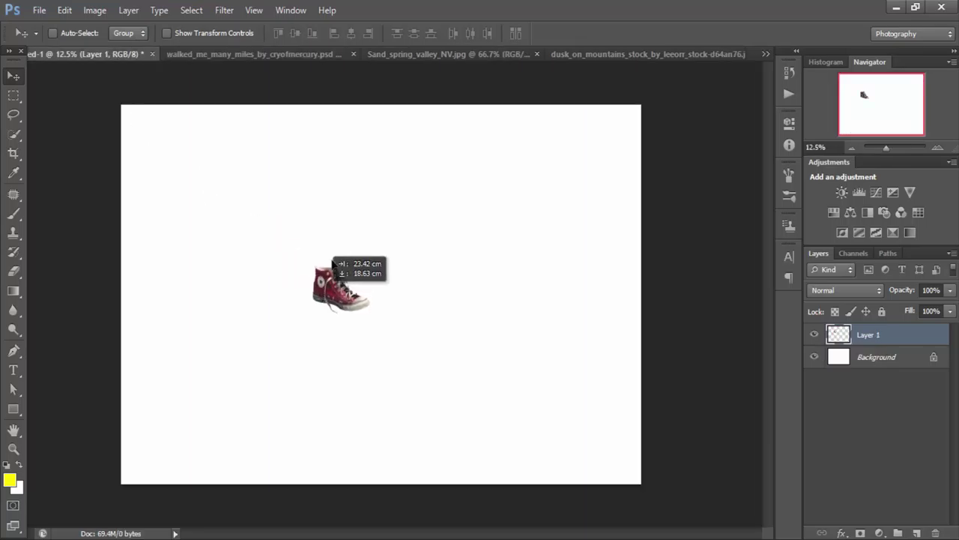
{"action": "left_click", "coordinate": [317, 52]}
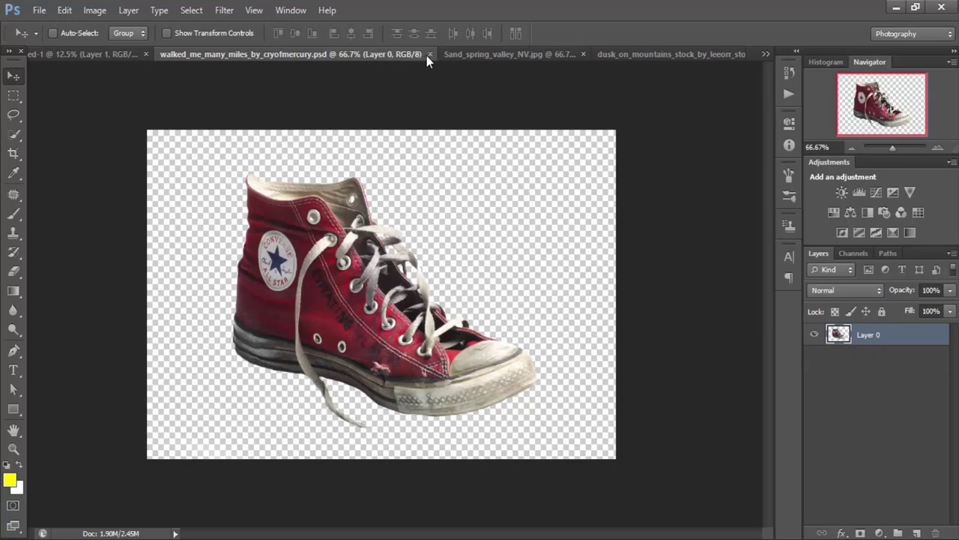
{"action": "left_click", "coordinate": [429, 54]}
Step: Bring the Sand_spring road photo in as Layer 2, scaled to fill the canvas
{"action": "left_click", "coordinate": [320, 59]}
{"action": "mouse_move", "coordinate": [296, 186]}
{"action": "left_mouse_down"}
{"action": "mouse_move", "coordinate": [157, 88]}
{"action": "mouse_move", "coordinate": [236, 190]}
{"action": "mouse_move", "coordinate": [203, 182]}
{"action": "mouse_move", "coordinate": [673, 498]}
{"action": "mouse_move", "coordinate": [680, 492]}
{"action": "left_mouse_up"}
{"action": "key", "text": "ctrl+t"}
{"action": "mouse_move", "coordinate": [121, 105]}
{"action": "left_mouse_down"}
{"action": "mouse_move", "coordinate": [94, 96]}
{"action": "mouse_move", "coordinate": [101, 91]}
{"action": "left_mouse_up"}
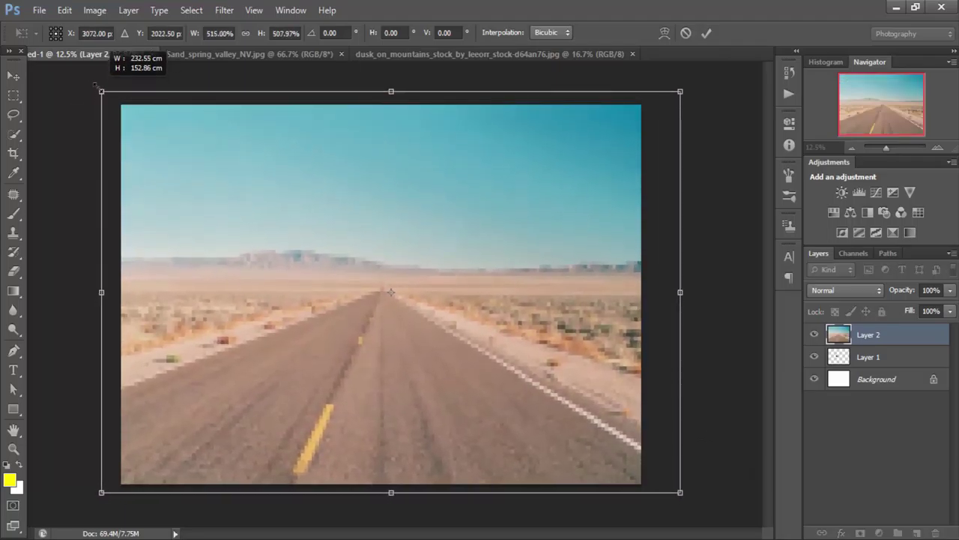
{"action": "double_click", "coordinate": [512, 327]}
{"action": "left_click", "coordinate": [873, 359]}
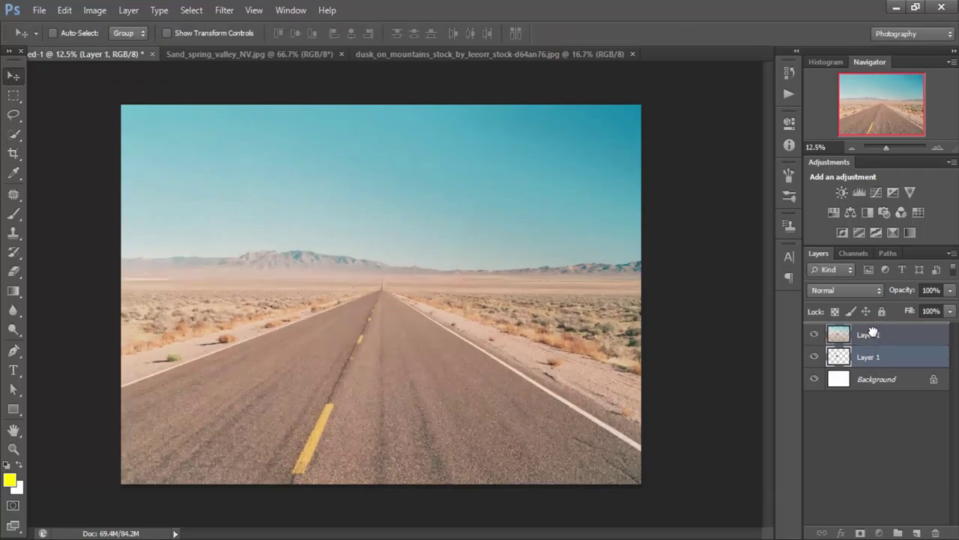
Step: Move the sneaker layer above the road and scale the sneaker up greatly
{"action": "left_click_drag", "start_coordinate": [871, 333], "coordinate": [871, 334]}
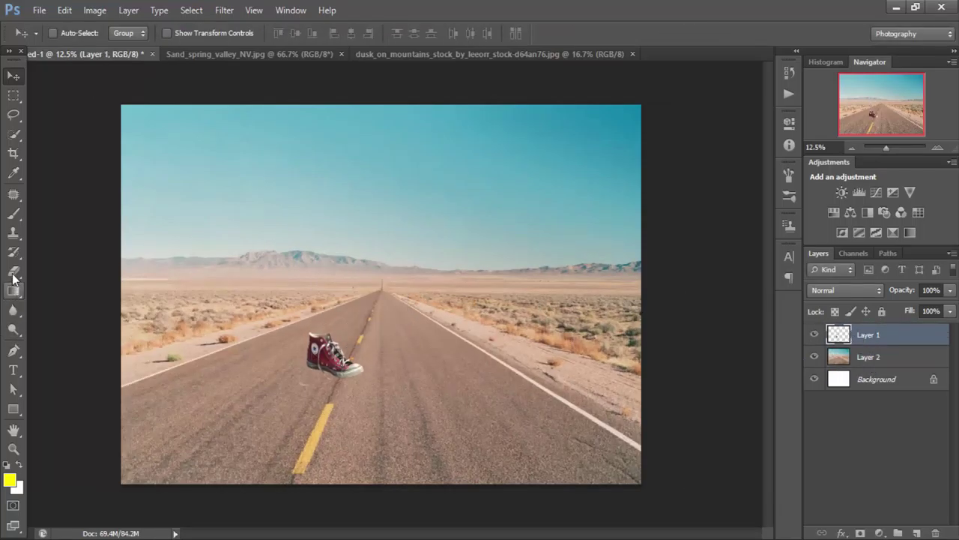
{"action": "left_click", "coordinate": [13, 273]}
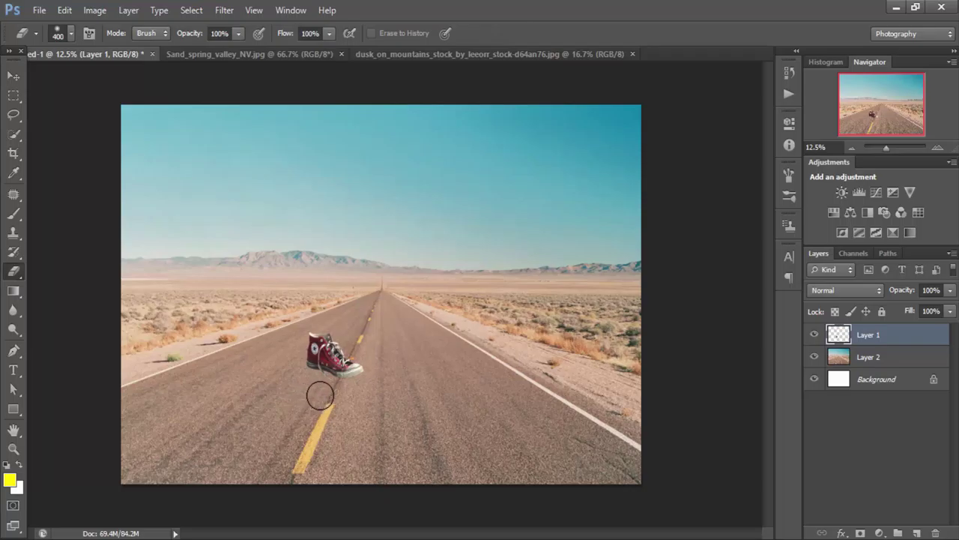
{"action": "key", "text": "ctrl+t"}
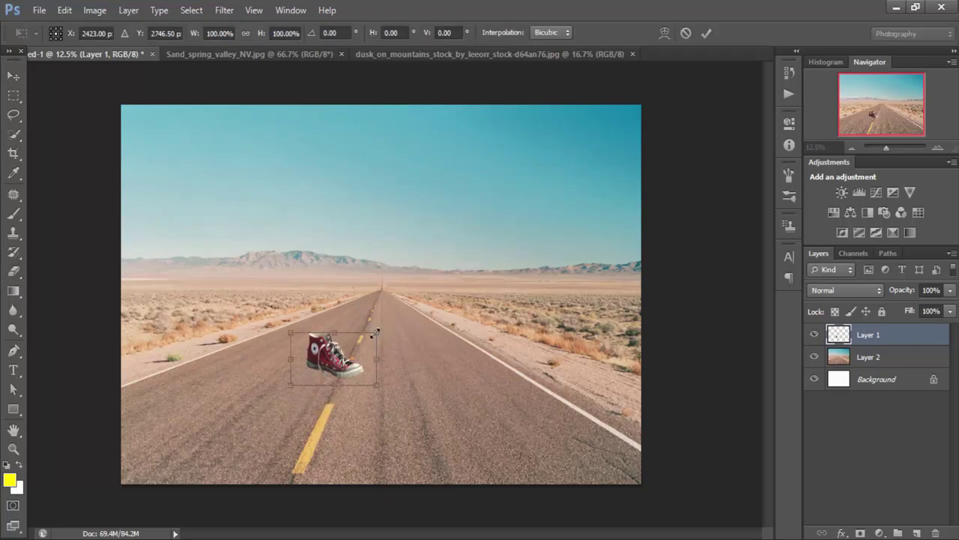
{"action": "left_click_drag", "start_coordinate": [376, 332], "coordinate": [553, 179]}
{"action": "left_click_drag", "start_coordinate": [484, 236], "coordinate": [454, 287]}
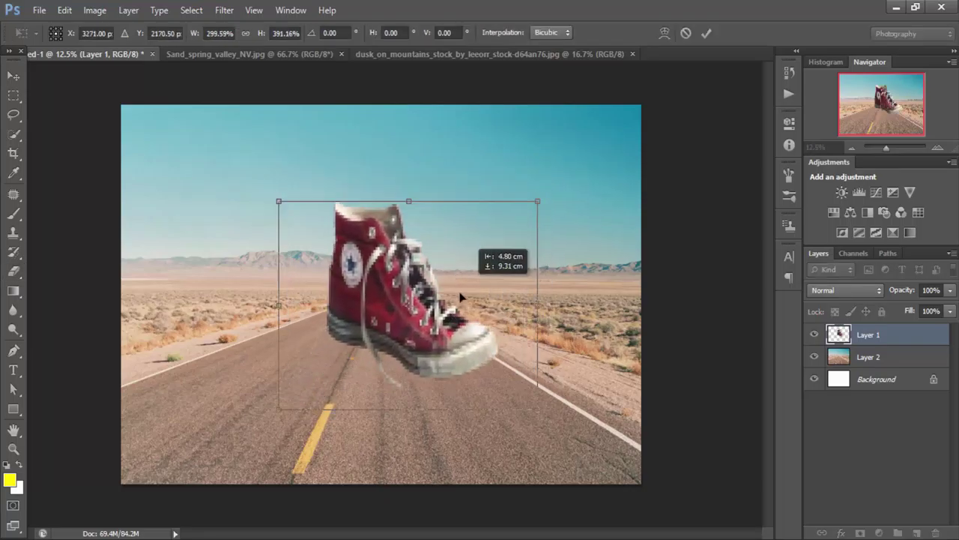
Step: Fine-tune the giant sneaker to about 347% × 470%, centred on the road
{"action": "left_click_drag", "start_coordinate": [255, 227], "coordinate": [229, 208]}
{"action": "left_click_drag", "start_coordinate": [285, 244], "coordinate": [287, 253]}
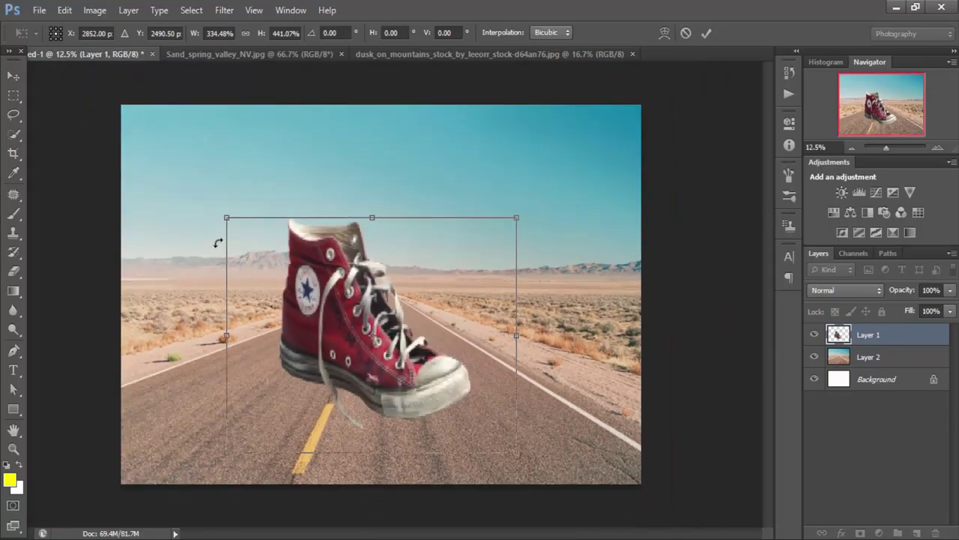
{"action": "left_click_drag", "start_coordinate": [227, 217], "coordinate": [216, 200]}
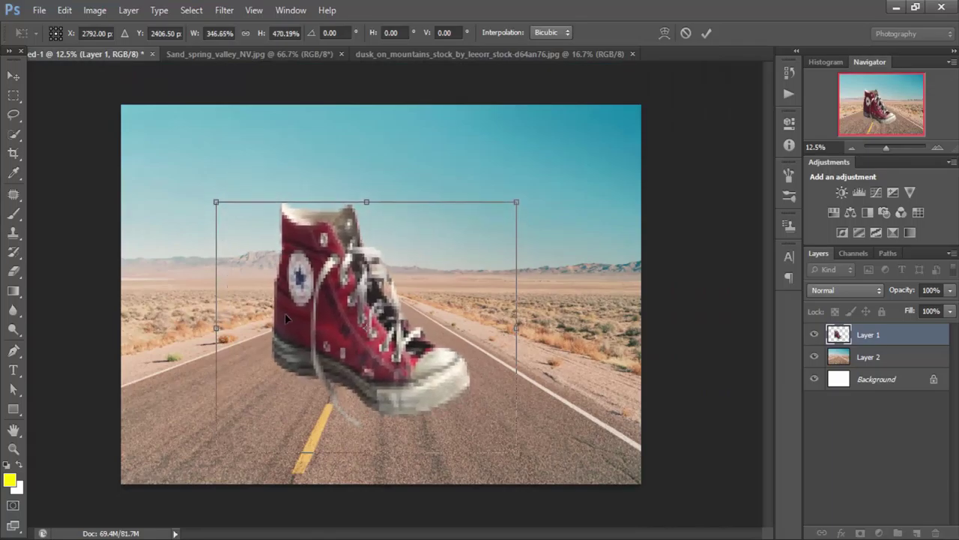
{"action": "left_click_drag", "start_coordinate": [285, 319], "coordinate": [295, 315]}
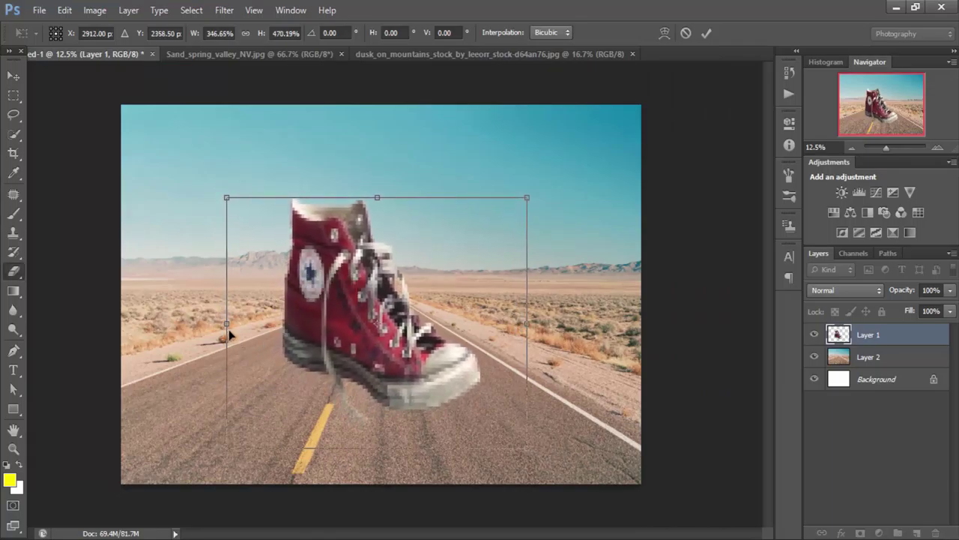
{"action": "key", "text": "Return"}
{"action": "left_click_drag", "start_coordinate": [232, 331], "coordinate": [263, 339]}
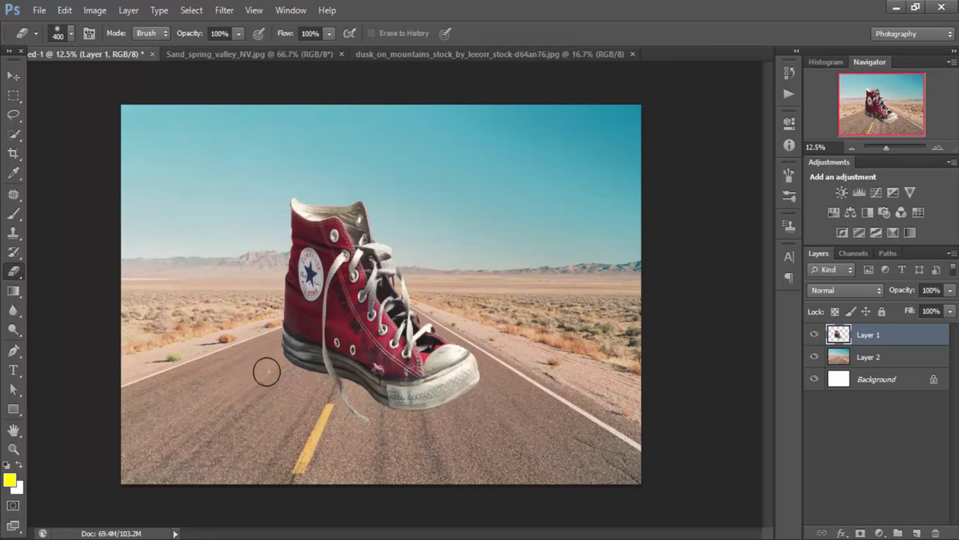
{"action": "key", "text": "ctrl+t"}
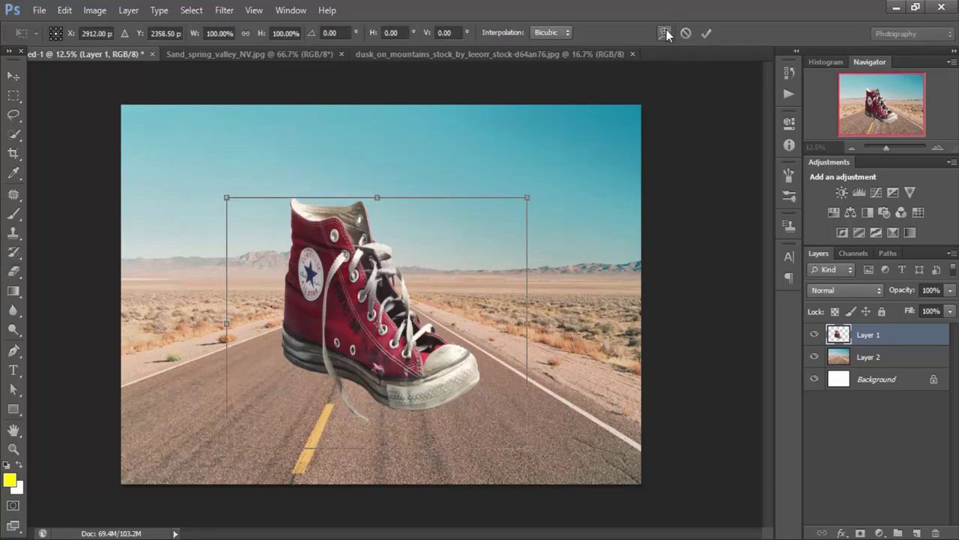
Step: Warp the sneaker, pulling the heel corner down-left and the toe down-right
{"action": "left_click", "coordinate": [665, 34]}
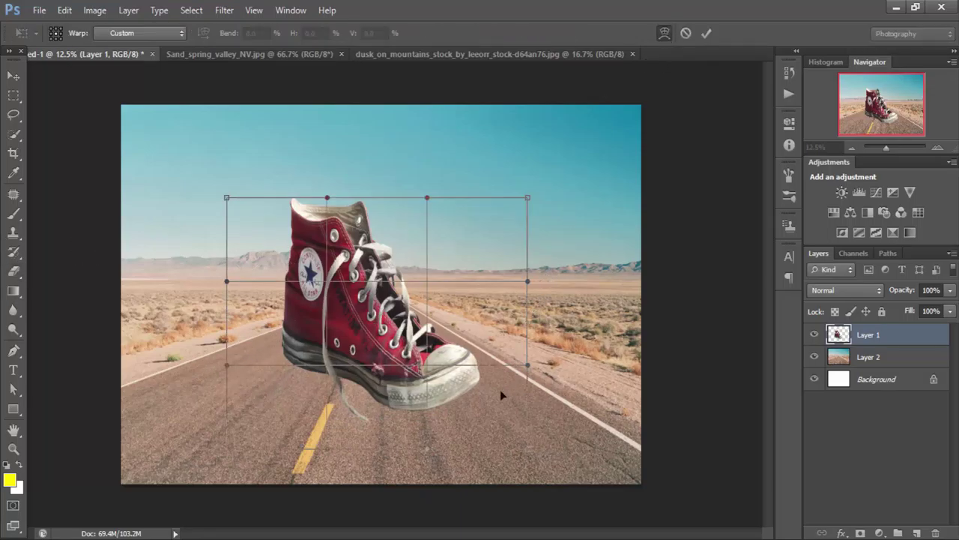
{"action": "mouse_move", "coordinate": [226, 456]}
{"action": "left_mouse_down"}
{"action": "mouse_move", "coordinate": [135, 499]}
{"action": "mouse_move", "coordinate": [92, 506]}
{"action": "left_mouse_up"}
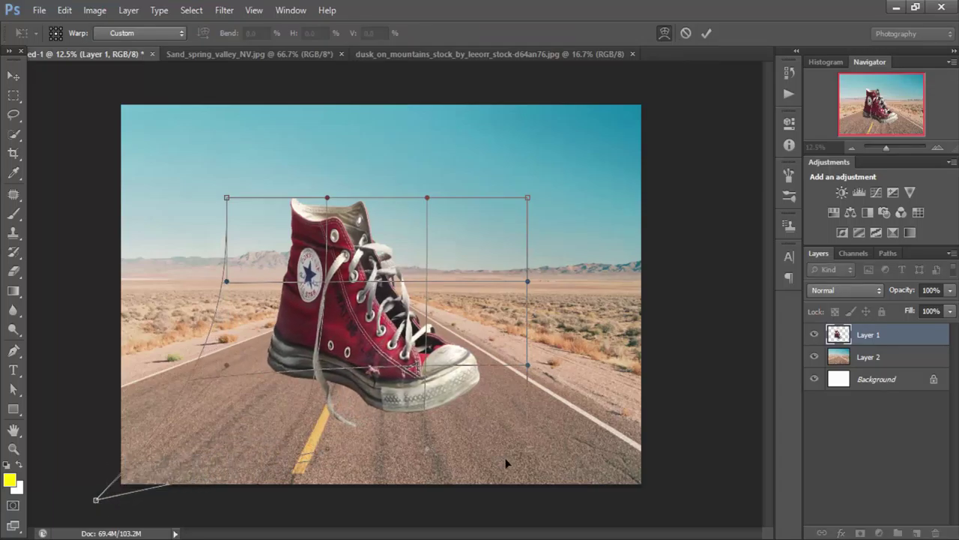
{"action": "left_click_drag", "start_coordinate": [532, 456], "coordinate": [628, 485]}
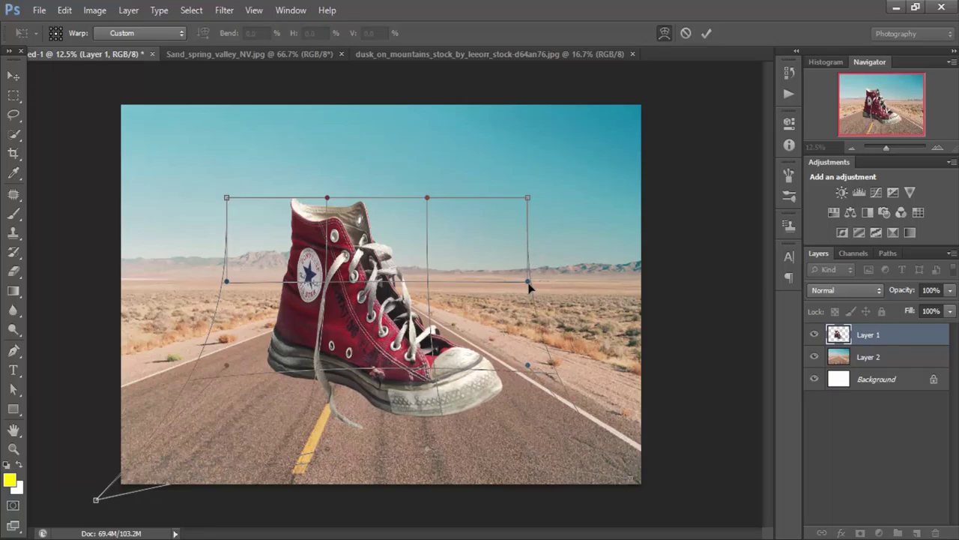
{"action": "left_click_drag", "start_coordinate": [104, 505], "coordinate": [55, 525]}
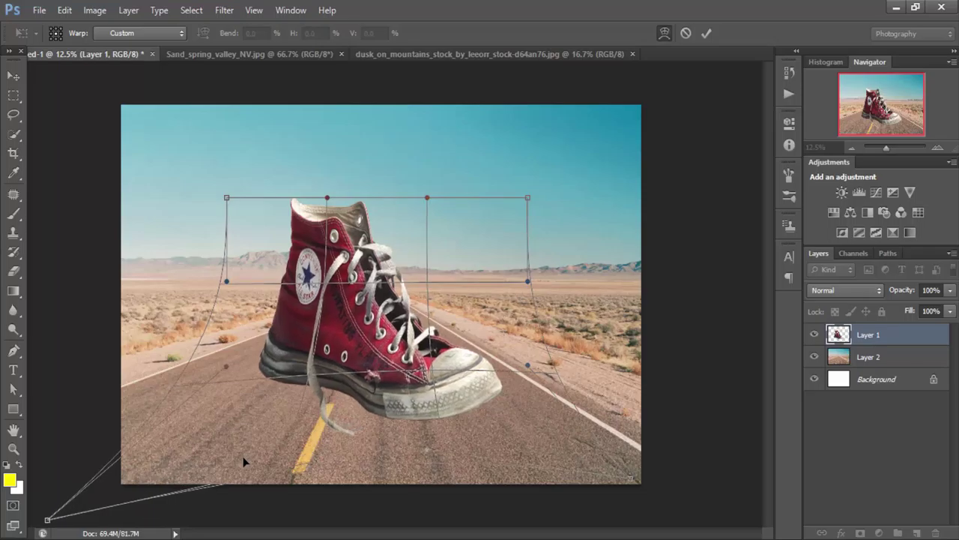
{"action": "key", "text": "e"}
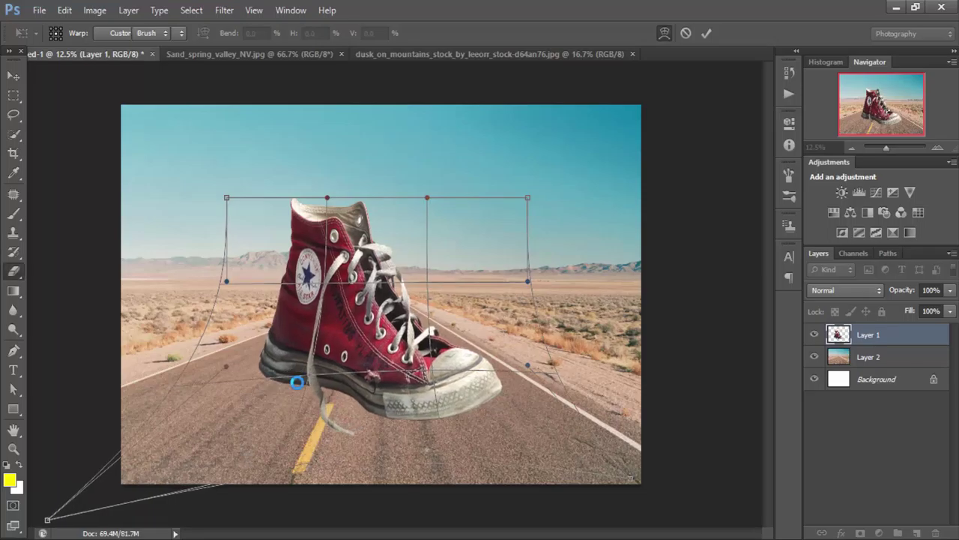
{"action": "key", "text": "Return"}
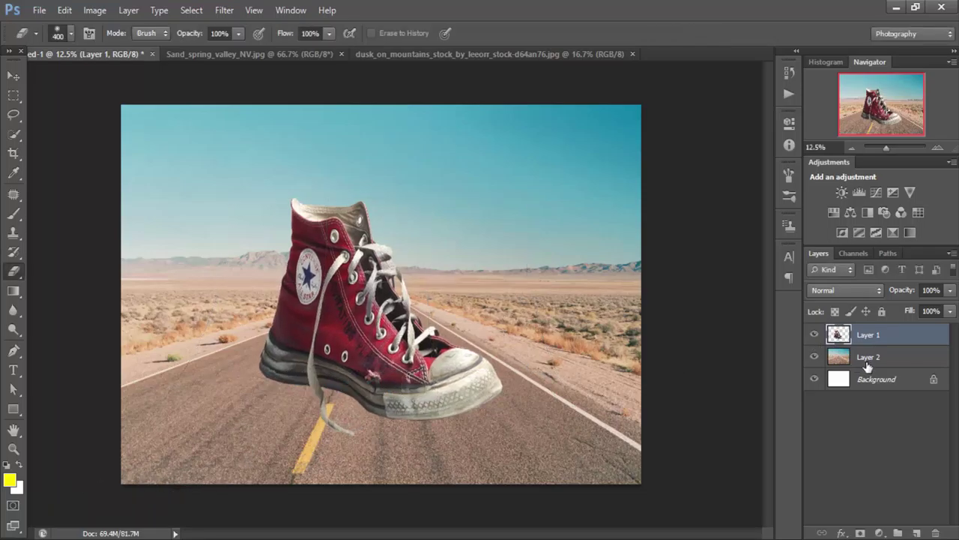
Step: Add Layer 3 above the road and brush a black shadow under the sneaker's sole
{"action": "left_click", "coordinate": [868, 360]}
{"action": "left_click", "coordinate": [915, 533]}
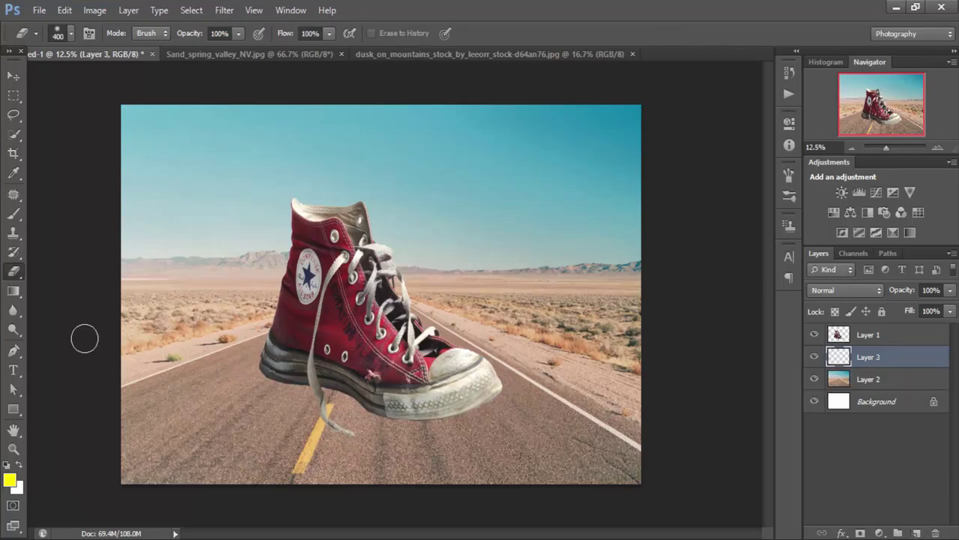
{"action": "left_click", "coordinate": [13, 217]}
{"action": "left_click", "coordinate": [10, 481]}
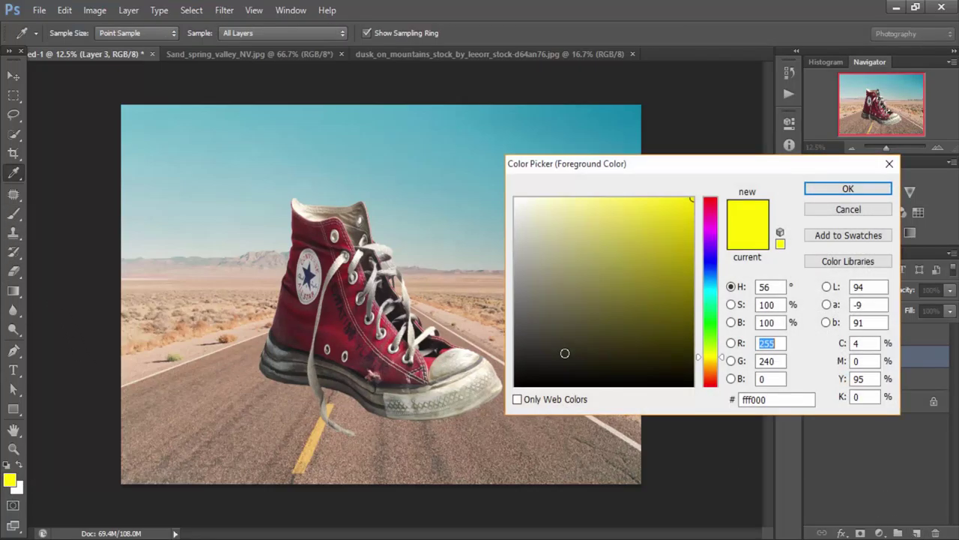
{"action": "type", "text": "0"}
{"action": "key", "text": "Tab"}
{"action": "left_click", "coordinate": [833, 190]}
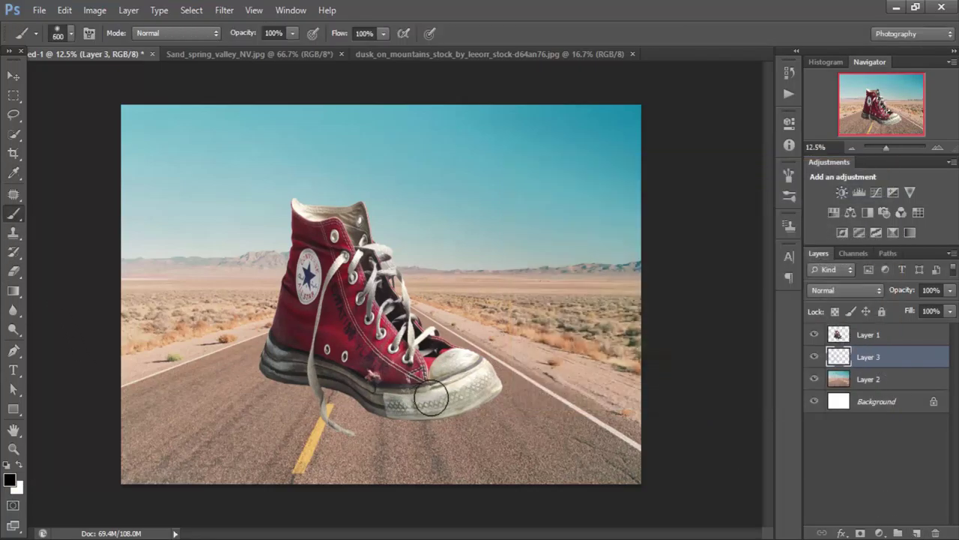
{"action": "key", "text": "bracketleft"}
{"action": "left_click_drag", "start_coordinate": [464, 412], "coordinate": [303, 369]}
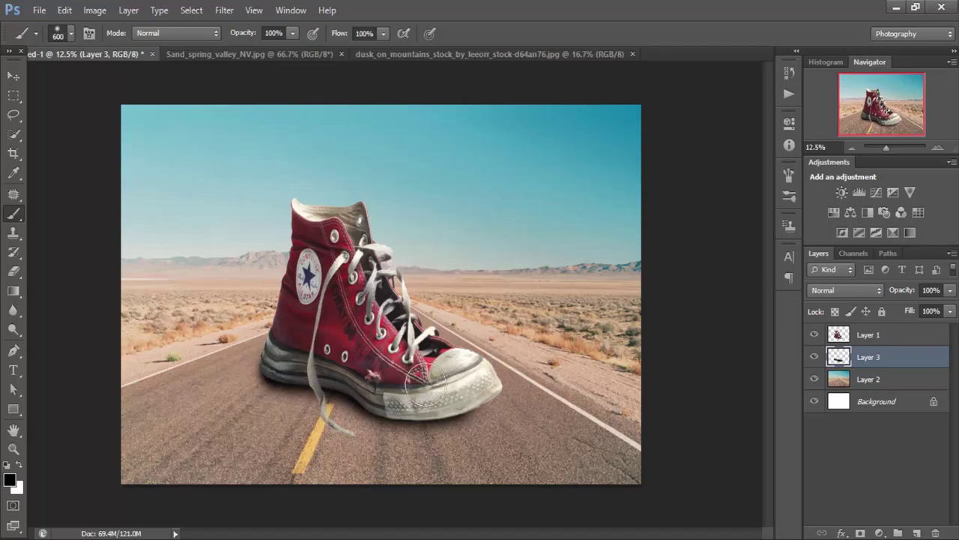
Step: Drag the dusk mountains image into the composite as Layer 4
{"action": "key", "text": "v"}
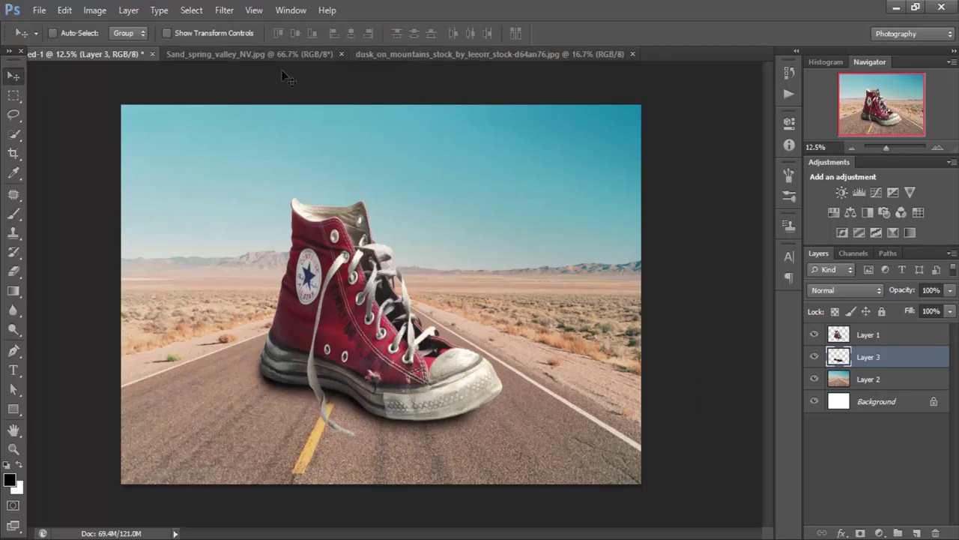
{"action": "left_click", "coordinate": [371, 52]}
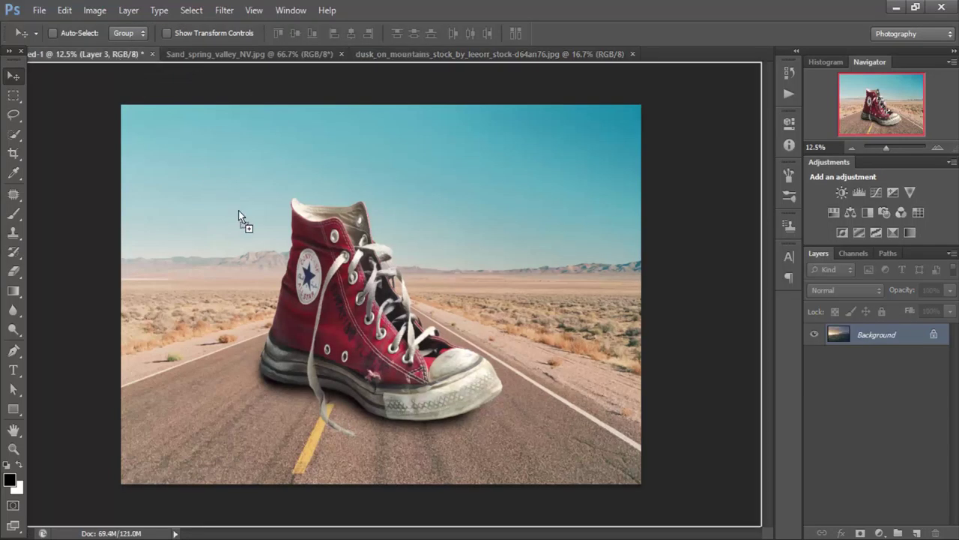
{"action": "mouse_move", "coordinate": [117, 60]}
{"action": "left_mouse_down"}
{"action": "mouse_move", "coordinate": [278, 253]}
{"action": "mouse_move", "coordinate": [249, 214]}
{"action": "left_mouse_up"}
{"action": "right_click", "coordinate": [250, 215]}
{"action": "left_click", "coordinate": [225, 238]}
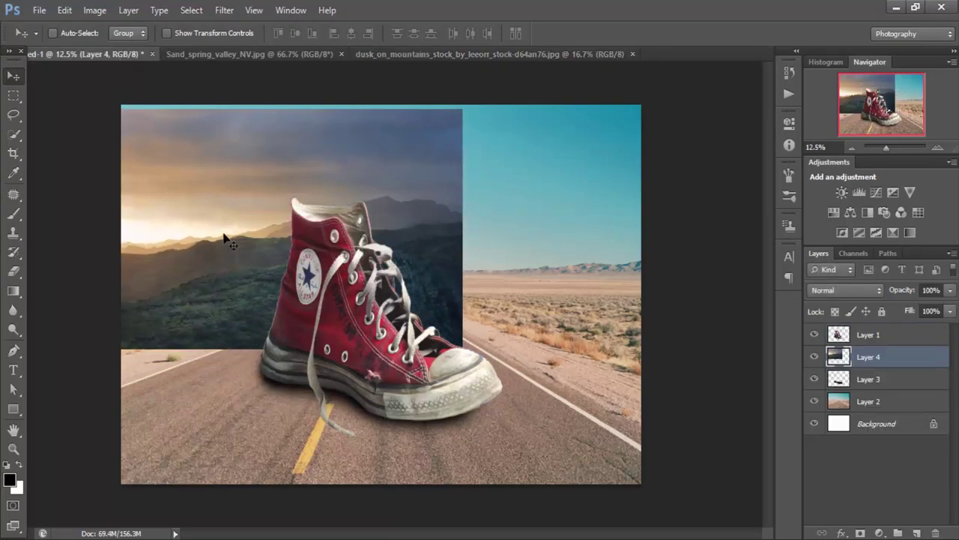
Step: Flip the dusk sky horizontally, stretch it from canvas top to the horizon, and place it below Layer 3
{"action": "key", "text": "ctrl+t"}
{"action": "right_click", "coordinate": [211, 226]}
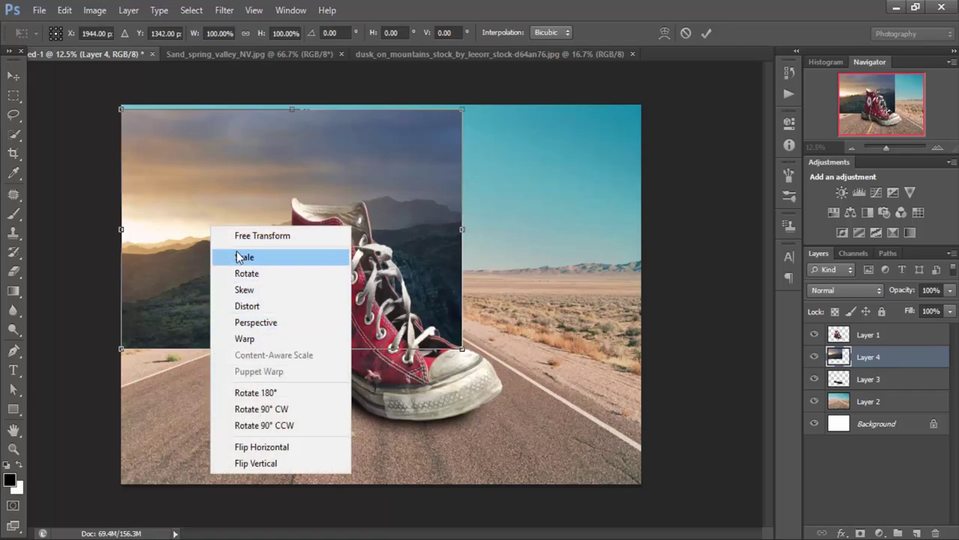
{"action": "left_click", "coordinate": [249, 446]}
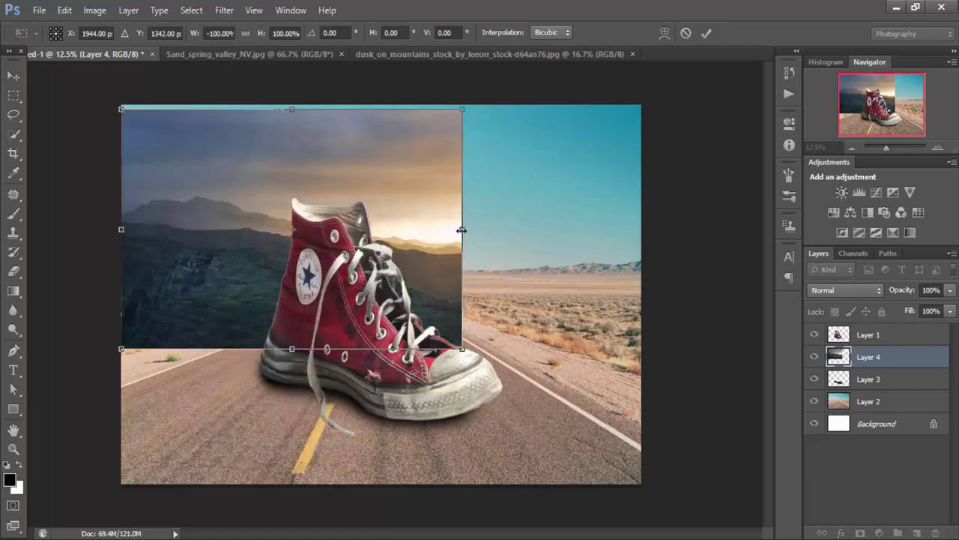
{"action": "left_click_drag", "start_coordinate": [462, 230], "coordinate": [640, 228]}
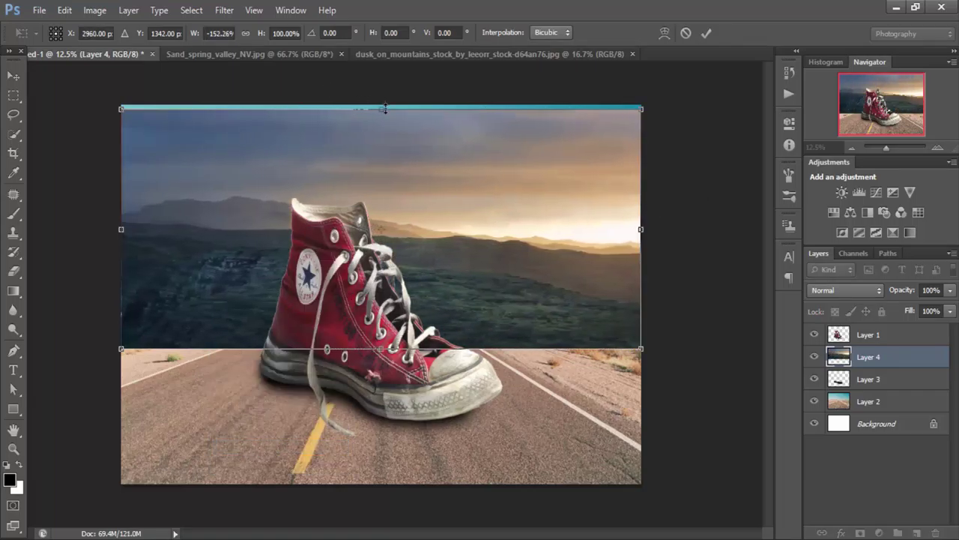
{"action": "left_click_drag", "start_coordinate": [385, 109], "coordinate": [382, 105]}
{"action": "left_click_drag", "start_coordinate": [381, 348], "coordinate": [381, 361]}
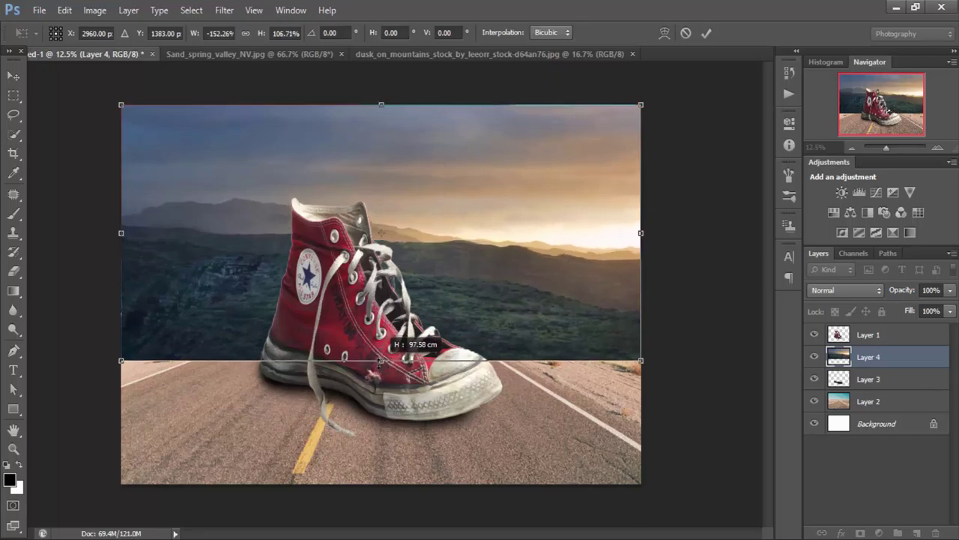
{"action": "key", "text": "Return"}
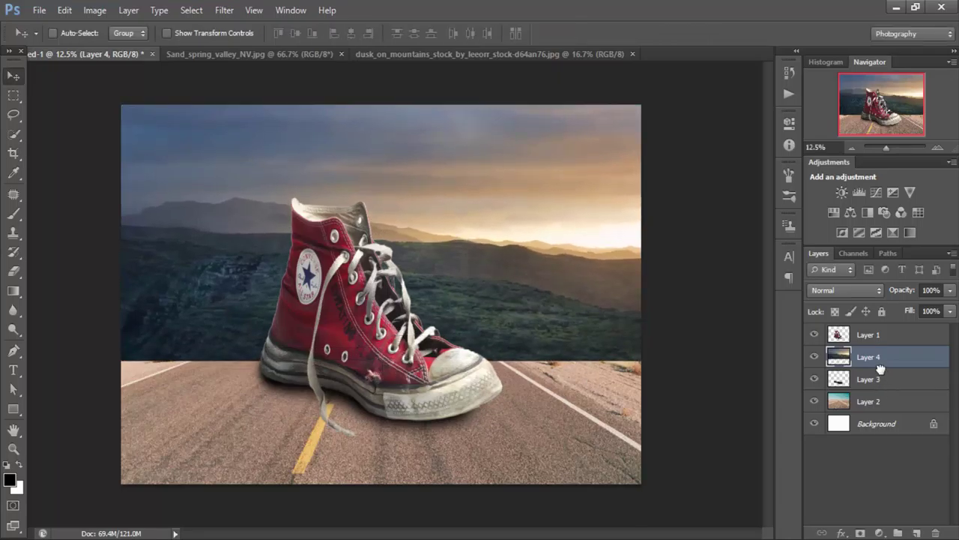
{"action": "left_click_drag", "start_coordinate": [873, 385], "coordinate": [873, 387]}
Step: Erase the sky's lower part with a 1100–1300 px soft eraser to reveal the desert
{"action": "left_click", "coordinate": [13, 271]}
{"action": "left_click_drag", "start_coordinate": [135, 344], "coordinate": [150, 350]}
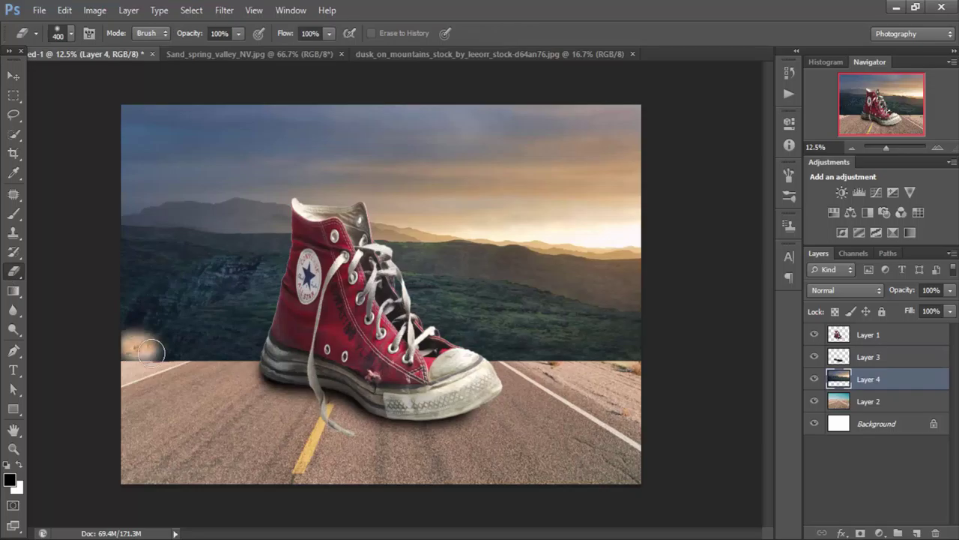
{"action": "key", "text": "bracketright"}
{"action": "key", "text": "bracketright"}
{"action": "key", "text": "bracketright"}
{"action": "left_click_drag", "start_coordinate": [904, 290], "coordinate": [864, 296]}
{"action": "mouse_move", "coordinate": [636, 342]}
{"action": "left_mouse_down"}
{"action": "mouse_move", "coordinate": [595, 338]}
{"action": "mouse_move", "coordinate": [604, 318]}
{"action": "mouse_move", "coordinate": [455, 299]}
{"action": "mouse_move", "coordinate": [397, 314]}
{"action": "mouse_move", "coordinate": [241, 311]}
{"action": "mouse_move", "coordinate": [223, 300]}
{"action": "mouse_move", "coordinate": [239, 342]}
{"action": "mouse_move", "coordinate": [128, 337]}
{"action": "left_mouse_up"}
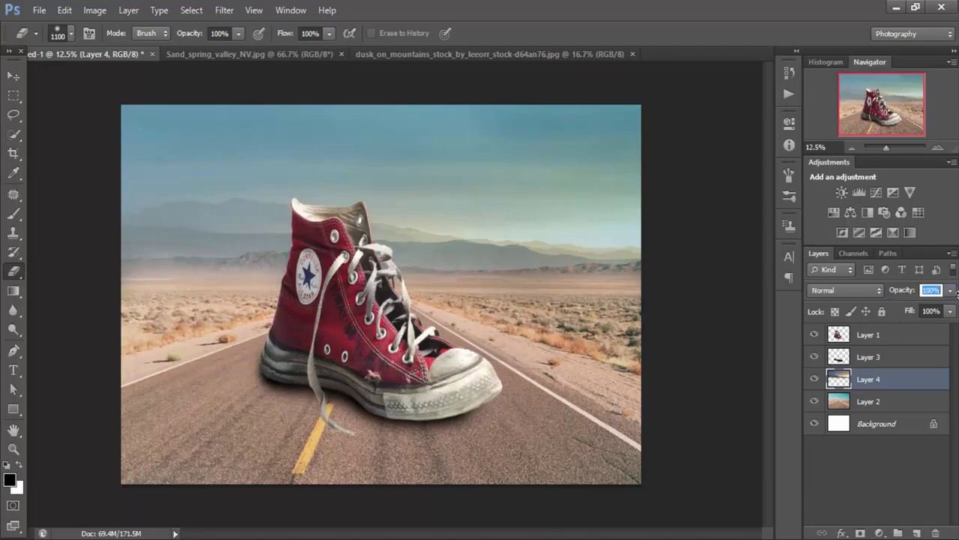
{"action": "key", "text": "Return"}
{"action": "key", "text": "bracketright"}
{"action": "key", "text": "bracketright"}
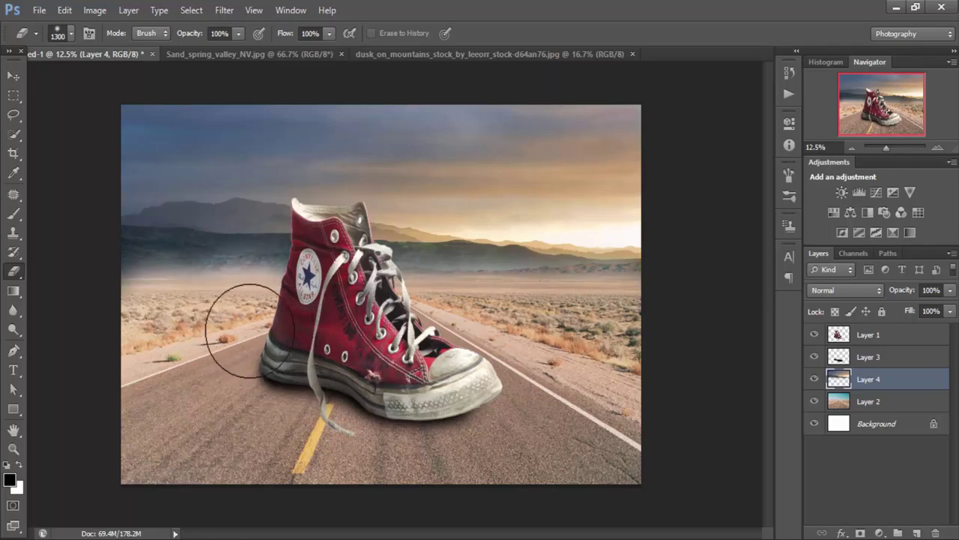
{"action": "mouse_move", "coordinate": [249, 329]}
{"action": "left_mouse_down"}
{"action": "mouse_move", "coordinate": [232, 300]}
{"action": "mouse_move", "coordinate": [197, 343]}
{"action": "mouse_move", "coordinate": [167, 317]}
{"action": "mouse_move", "coordinate": [150, 336]}
{"action": "mouse_move", "coordinate": [132, 321]}
{"action": "mouse_move", "coordinate": [182, 321]}
{"action": "mouse_move", "coordinate": [195, 344]}
{"action": "mouse_move", "coordinate": [131, 337]}
{"action": "left_mouse_up"}
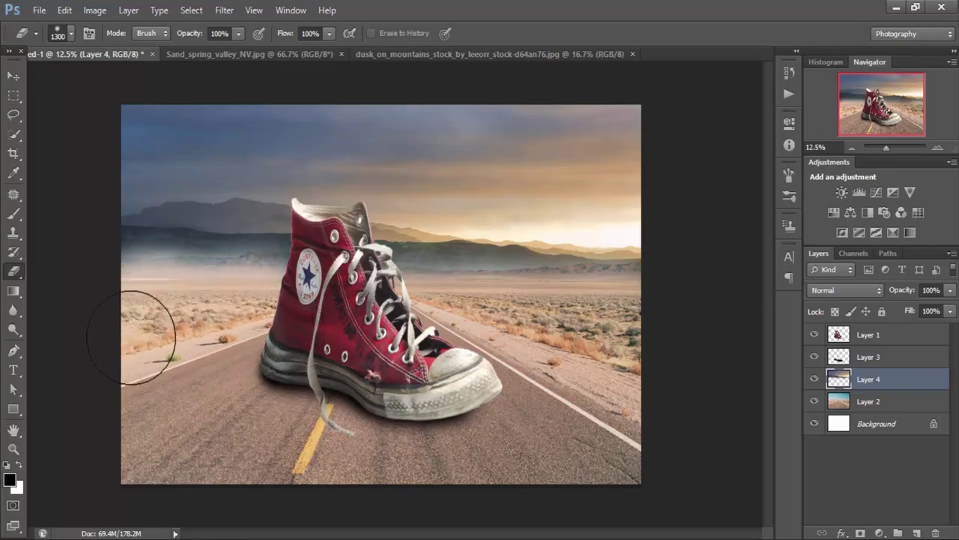
Step: Shift the sky's horizon slightly down and add an empty layer above Layer 2
{"action": "key", "text": "ctrl+t"}
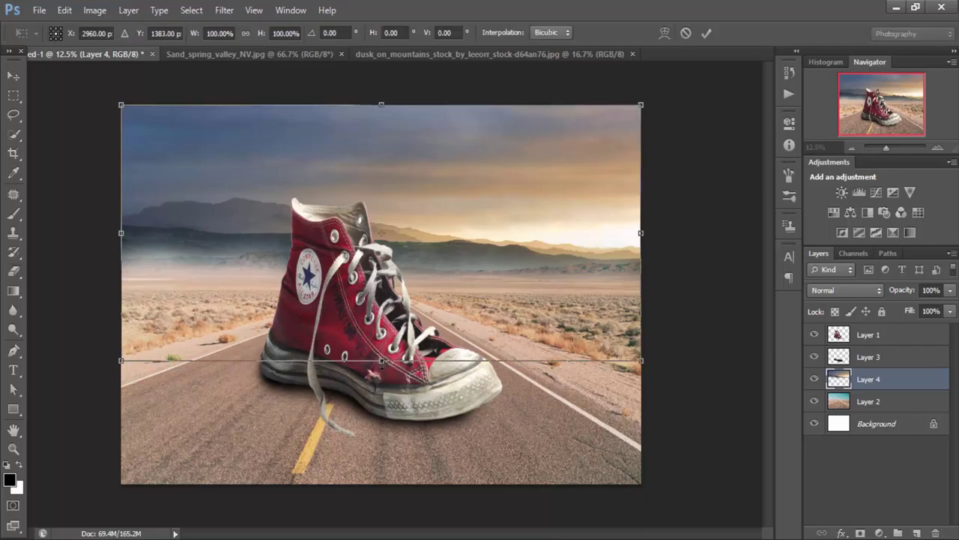
{"action": "left_click_drag", "start_coordinate": [381, 361], "coordinate": [381, 368]}
{"action": "key", "text": "Return"}
{"action": "key", "text": "e"}
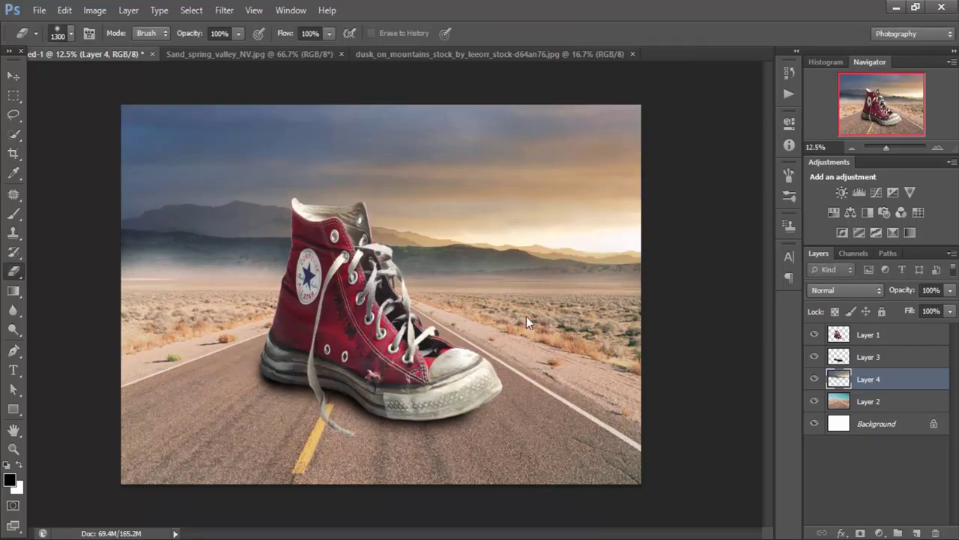
{"action": "left_click", "coordinate": [891, 405]}
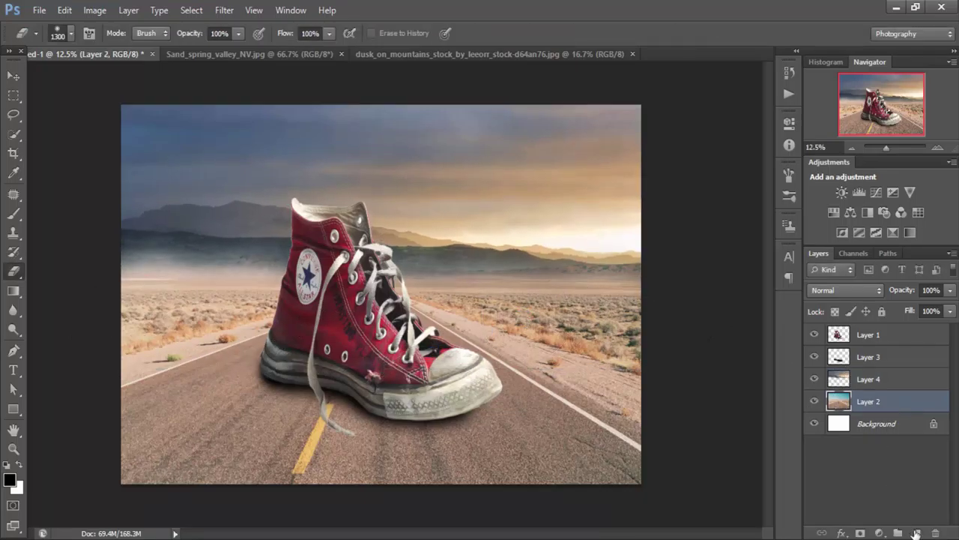
{"action": "left_click", "coordinate": [916, 532]}
Step: Set the foreground colour to a light brown
{"action": "key", "text": "b"}
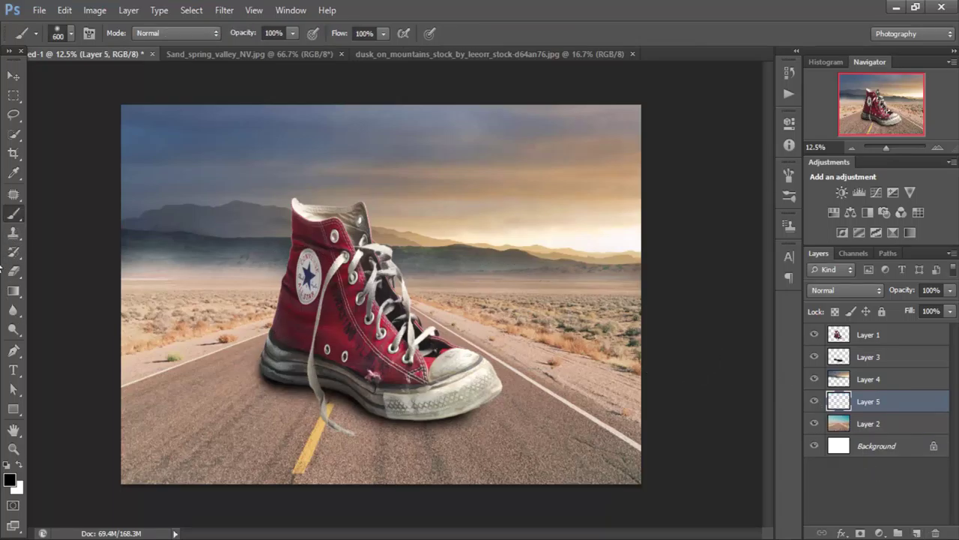
{"action": "left_click", "coordinate": [9, 482]}
{"action": "left_click", "coordinate": [610, 274]}
{"action": "left_click", "coordinate": [676, 344]}
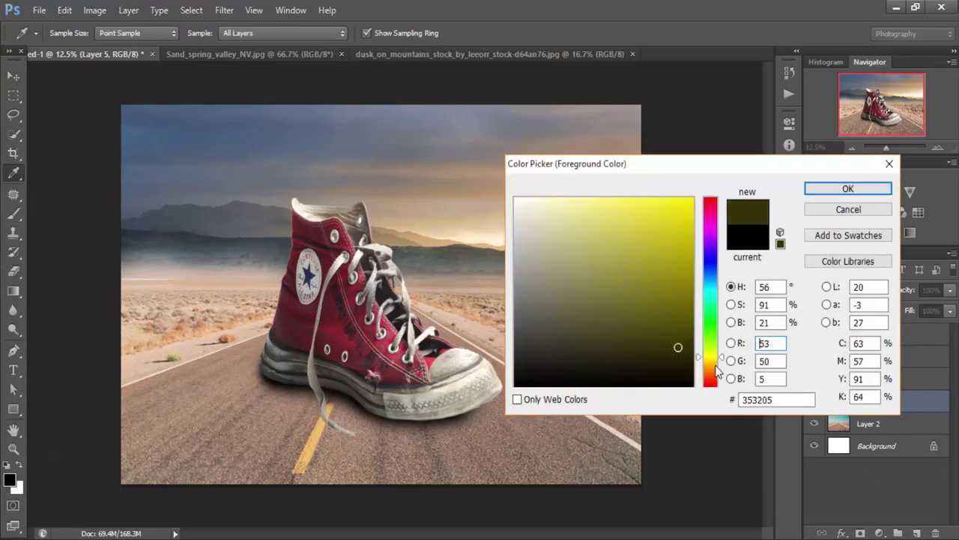
{"action": "left_click", "coordinate": [711, 368]}
{"action": "left_click", "coordinate": [656, 307]}
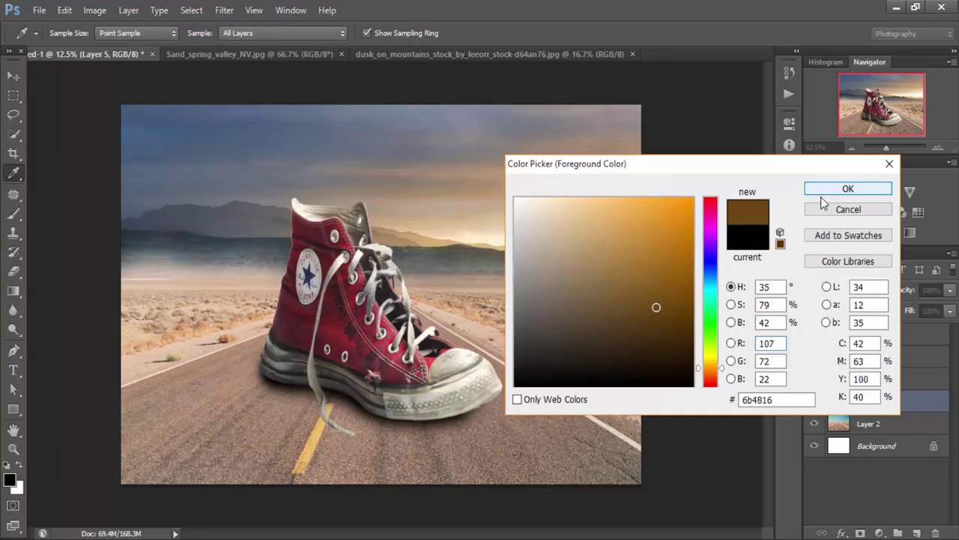
{"action": "left_click", "coordinate": [838, 188]}
Step: Choose the textured 430 brush tip at 1200 px
{"action": "left_click", "coordinate": [94, 35]}
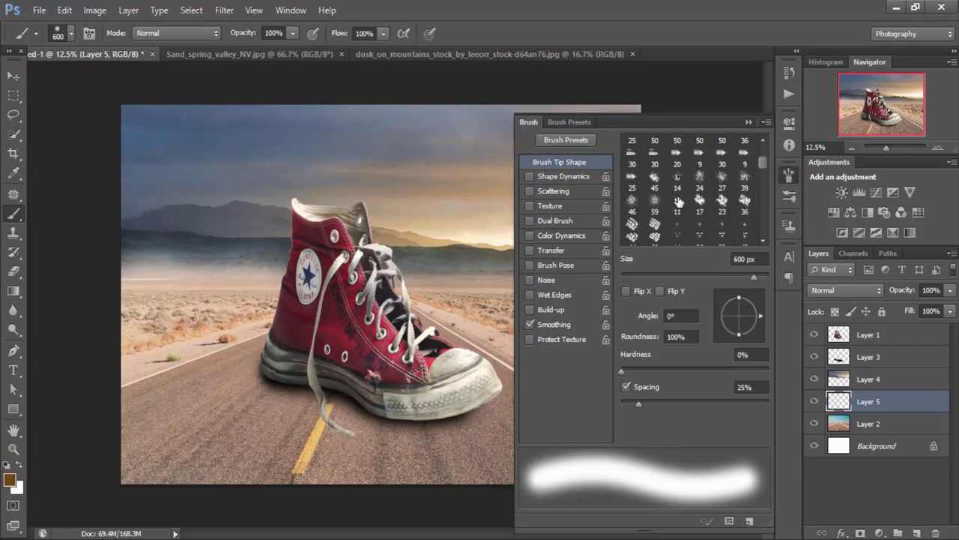
{"action": "left_click", "coordinate": [700, 201]}
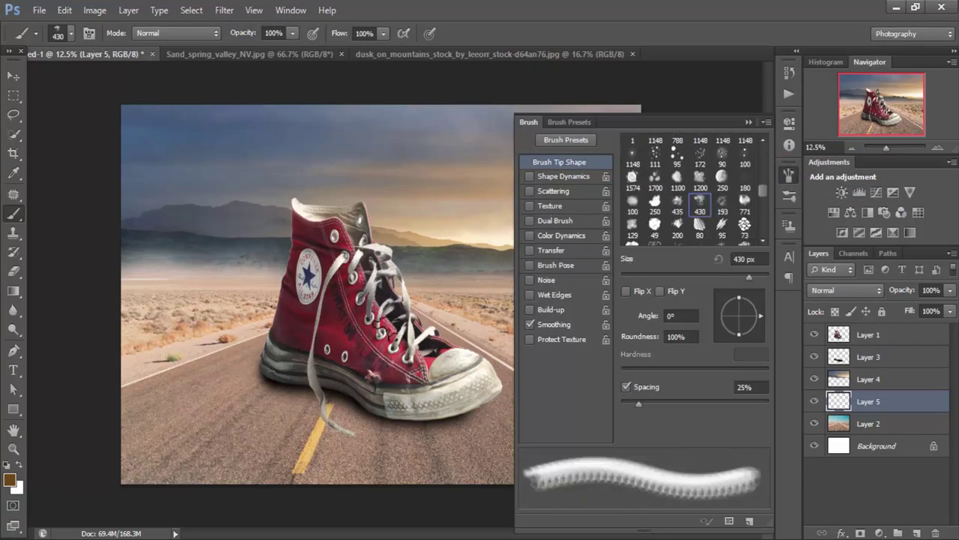
{"action": "left_click", "coordinate": [397, 310]}
{"action": "key", "text": "bracketright"}
{"action": "key", "text": "bracketright"}
{"action": "key", "text": "bracketright"}
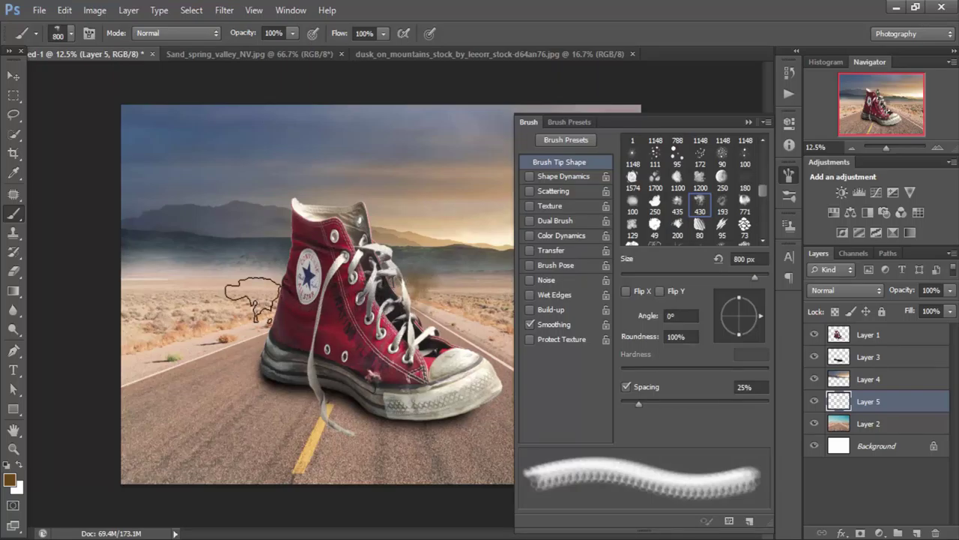
{"action": "key", "text": "ctrl+z"}
{"action": "left_click", "coordinate": [748, 122]}
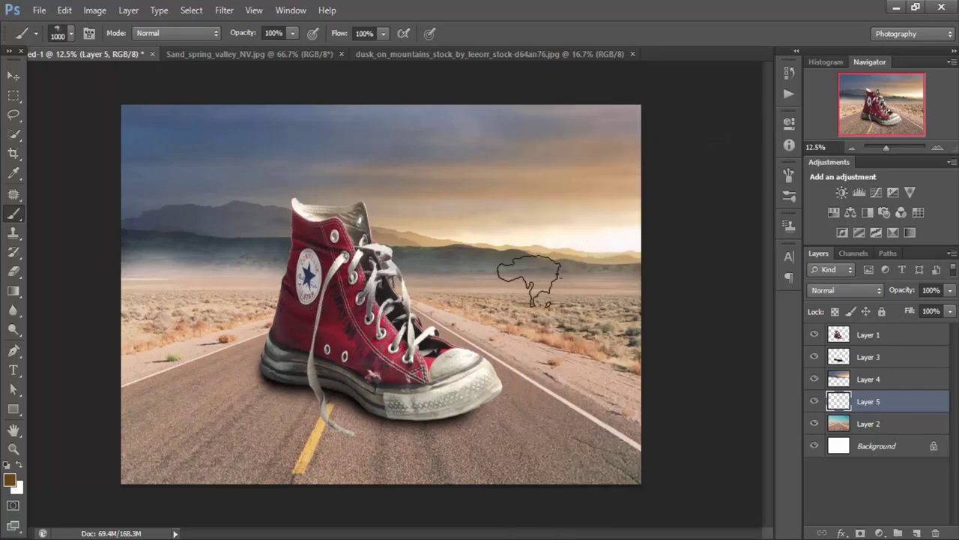
{"action": "key", "text": "bracketright"}
{"action": "key", "text": "bracketright"}
{"action": "key", "text": "bracketright"}
Step: Paint brown dust clouds along the horizon to the right and left of the shoe
{"action": "left_click_drag", "start_coordinate": [530, 288], "coordinate": [449, 288]}
{"action": "key", "text": "bracketleft"}
{"action": "key", "text": "bracketleft"}
{"action": "key", "text": "bracketleft"}
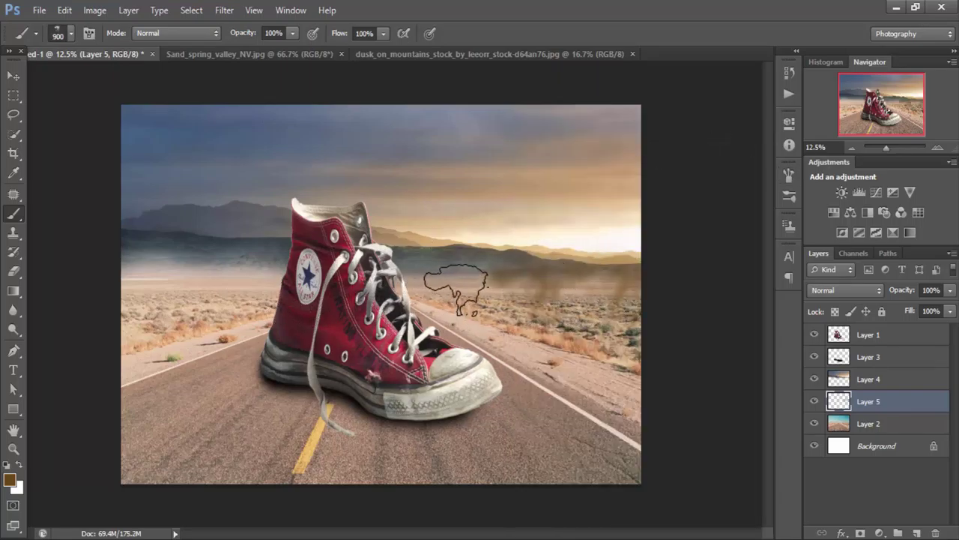
{"action": "key", "text": "bracketright"}
{"action": "key", "text": "bracketright"}
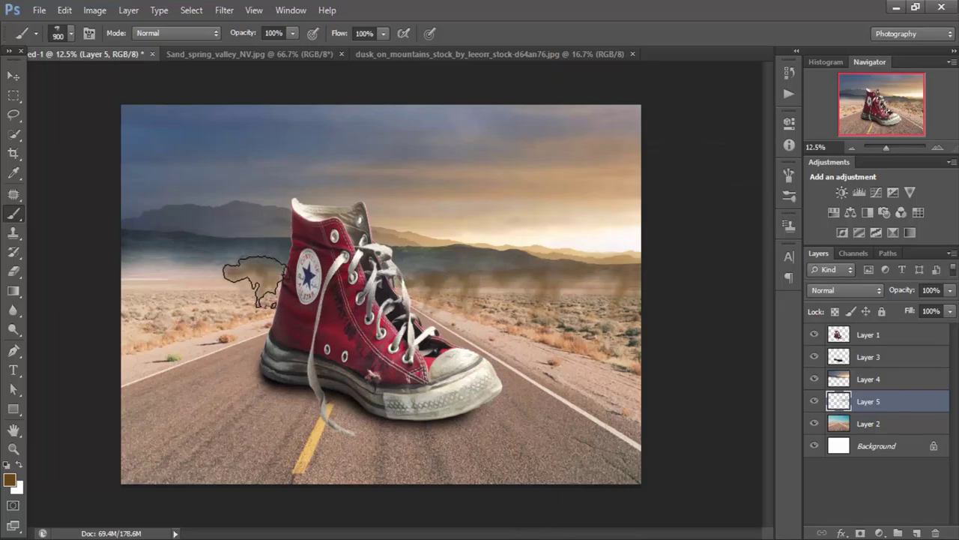
{"action": "key", "text": "bracketright"}
{"action": "key", "text": "bracketright"}
{"action": "left_click", "coordinate": [204, 278]}
{"action": "left_click", "coordinate": [141, 283]}
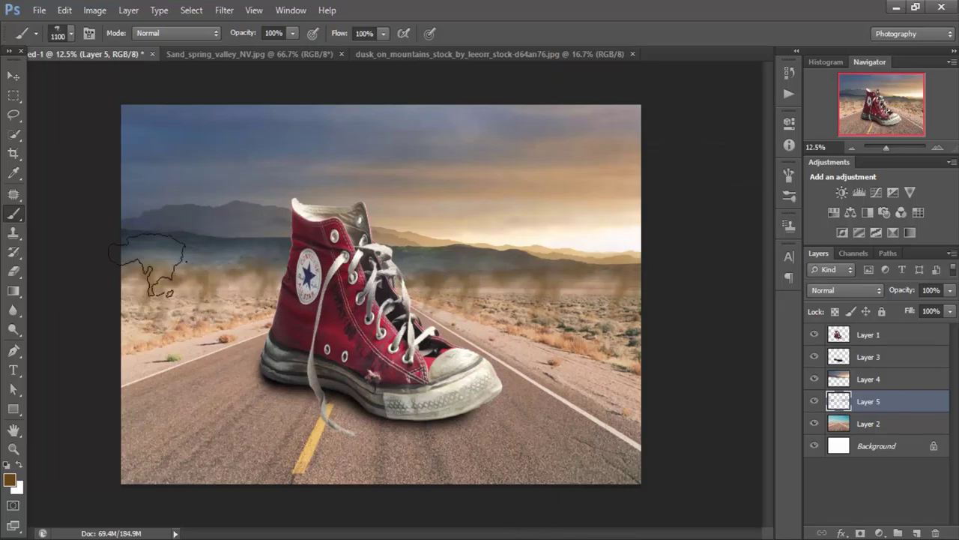
{"action": "left_click", "coordinate": [225, 10]}
{"action": "mouse_move", "coordinate": [231, 159]}
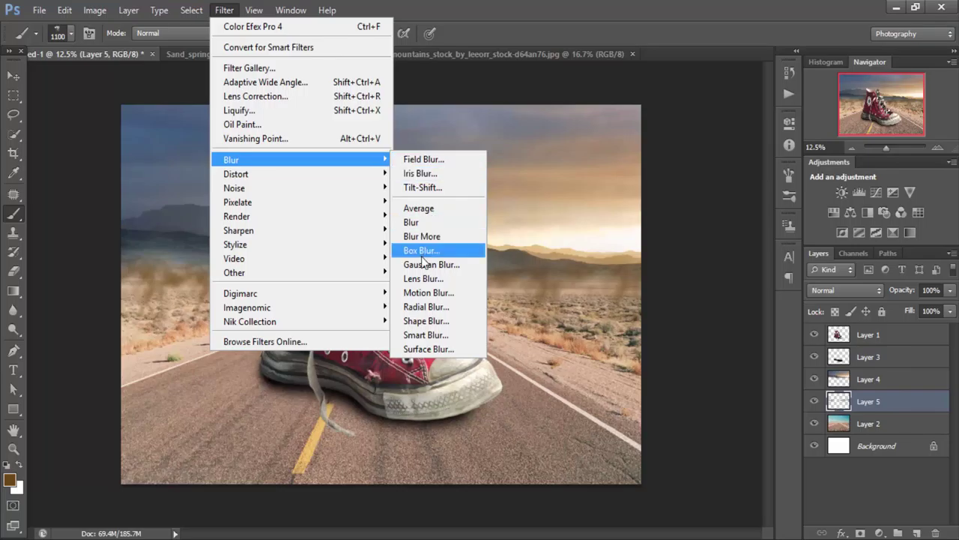
Step: Gaussian-blur the dust clouds at radius about 52 and darken Layer 2 to lightness -9
{"action": "left_click", "coordinate": [431, 263]}
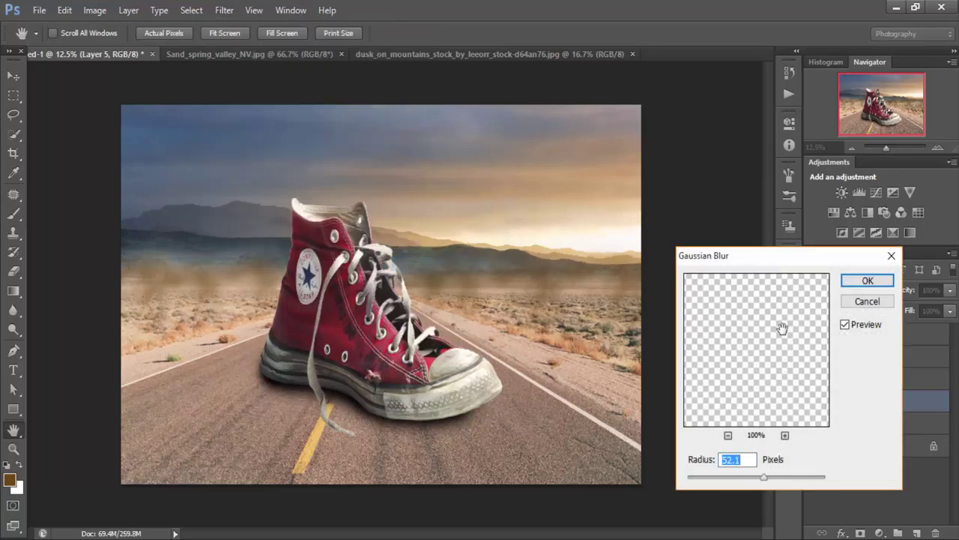
{"action": "left_click", "coordinate": [866, 281]}
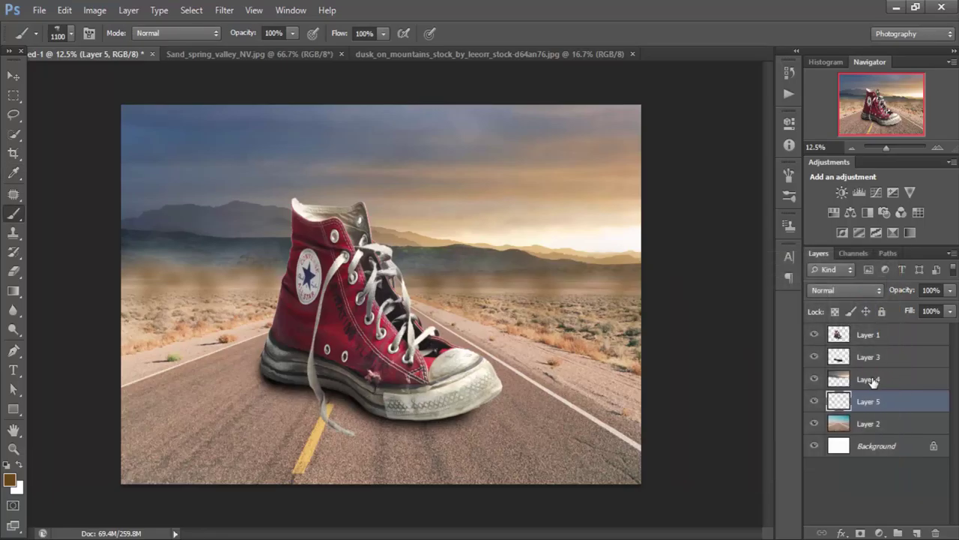
{"action": "left_click", "coordinate": [865, 423]}
{"action": "key", "text": "ctrl+u"}
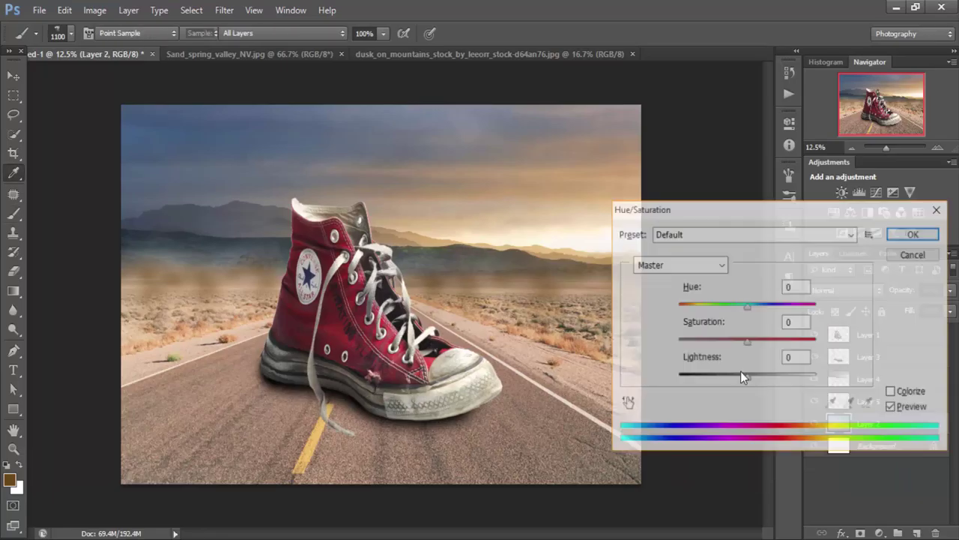
{"action": "left_click_drag", "start_coordinate": [744, 381], "coordinate": [739, 381]}
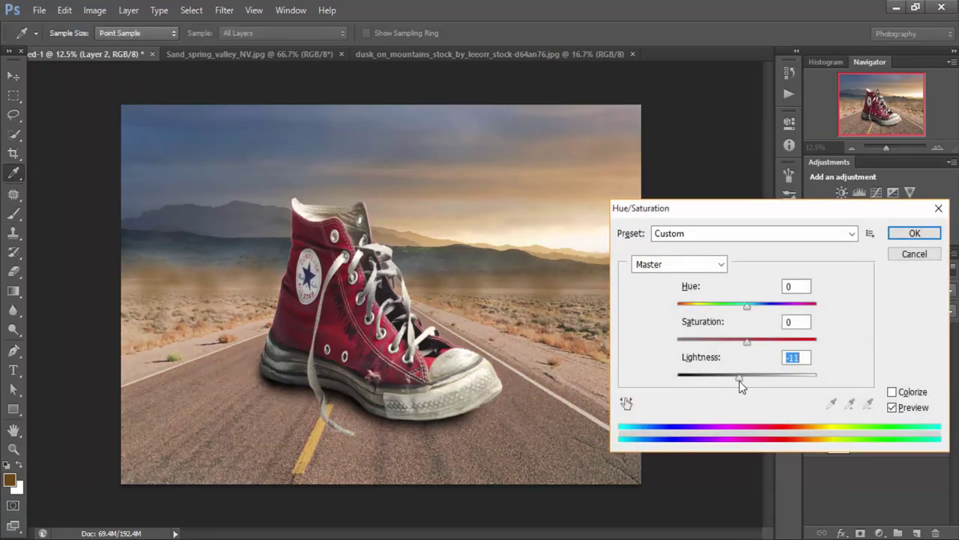
{"action": "left_click", "coordinate": [914, 232]}
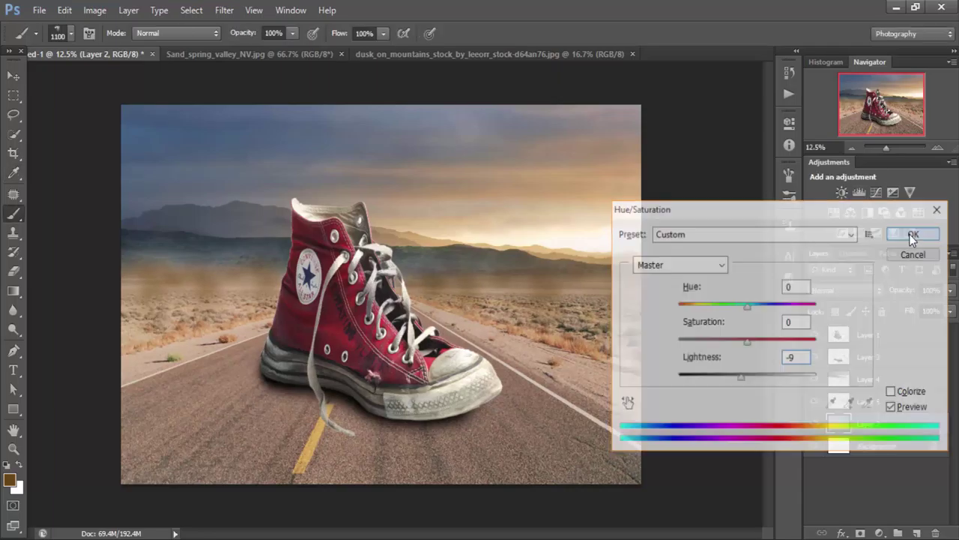
{"action": "left_click", "coordinate": [859, 337]}
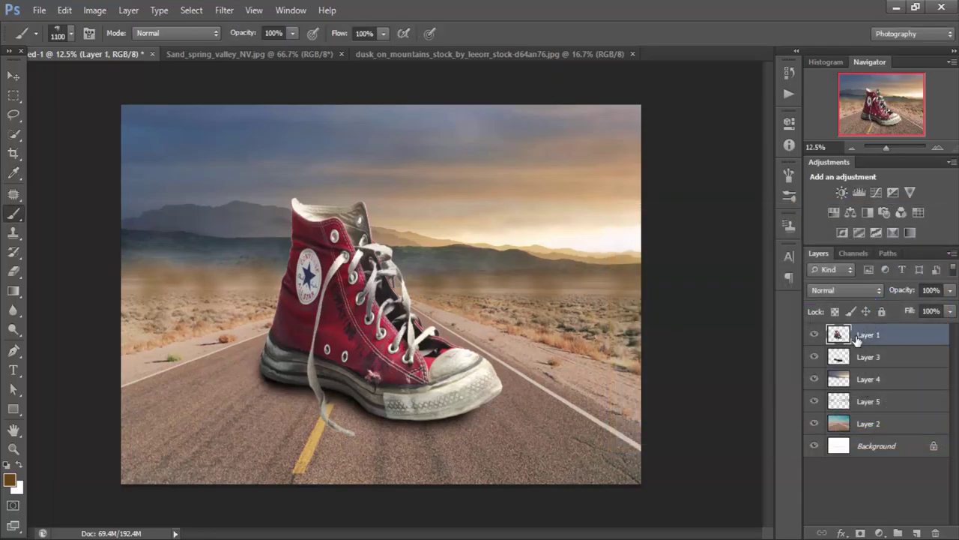
Step: Load the shoe's selection, add Layer 6, and pick a black soft round brush
{"action": "left_click", "coordinate": [840, 335], "text": "ctrl"}
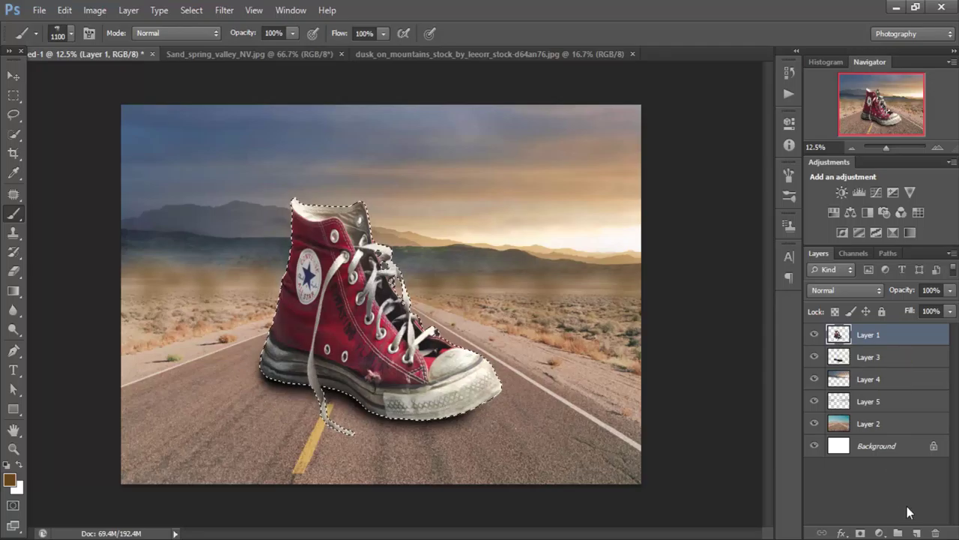
{"action": "left_click", "coordinate": [916, 533]}
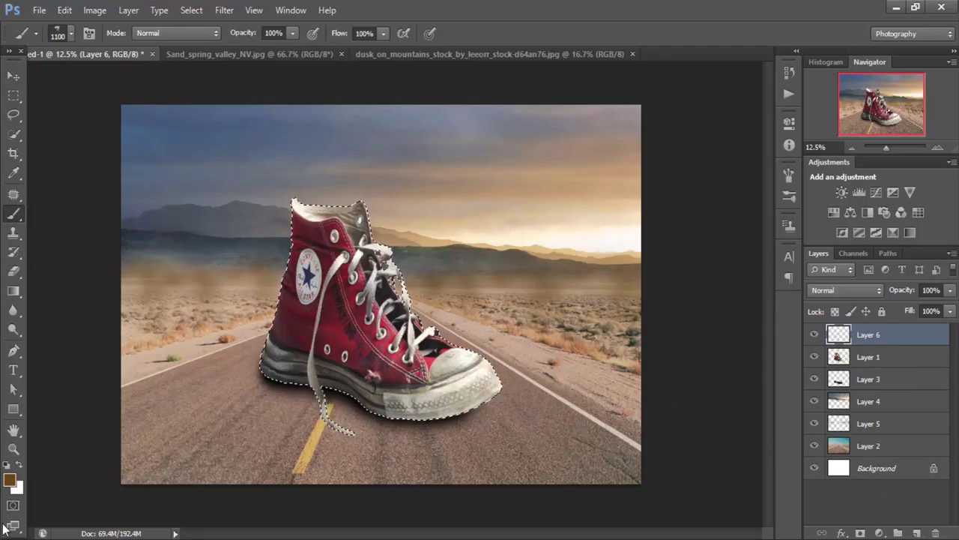
{"action": "left_click", "coordinate": [10, 482]}
{"action": "left_click", "coordinate": [600, 375]}
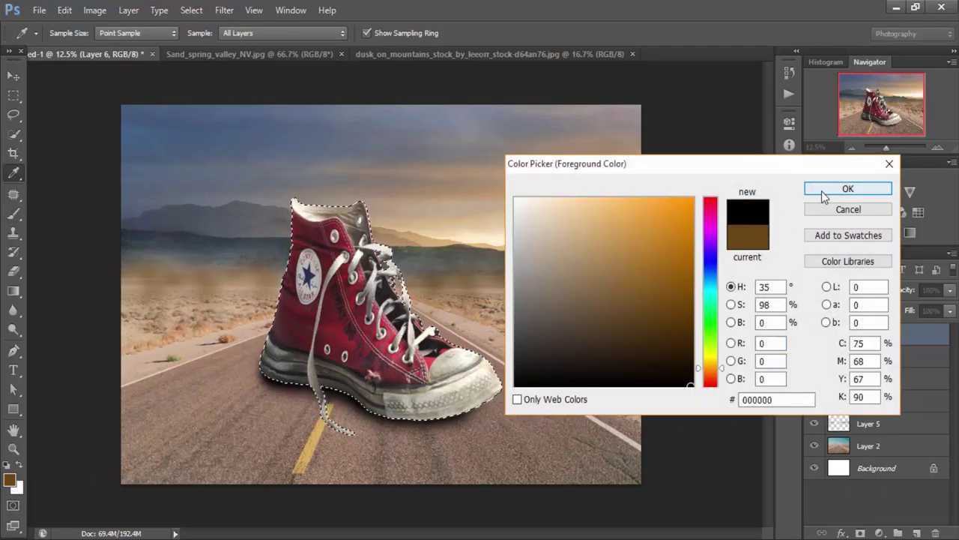
{"action": "left_click", "coordinate": [847, 188]}
{"action": "right_click", "coordinate": [441, 350]}
{"action": "left_click", "coordinate": [442, 423]}
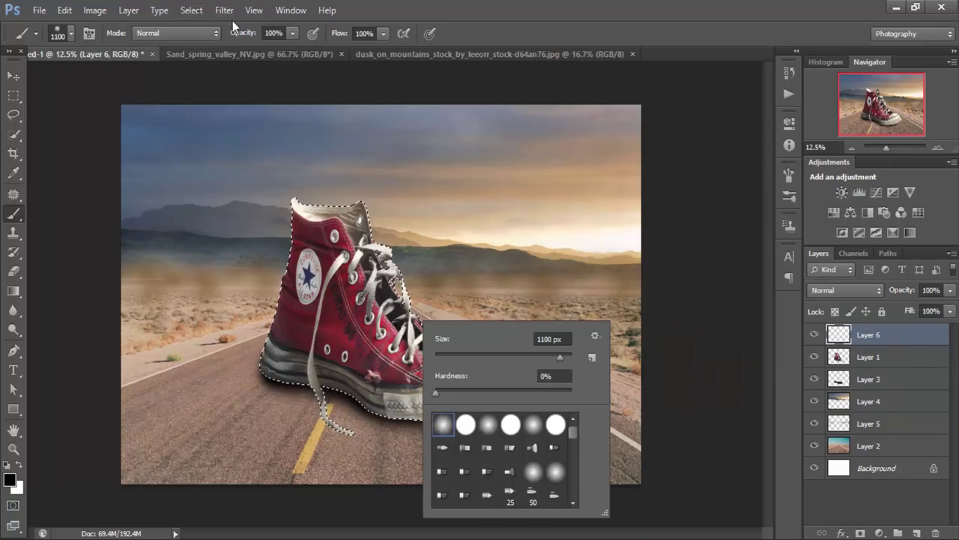
Step: At 14% brush opacity, paint soft dark shading over the heel and lower shoe side
{"action": "left_click_drag", "start_coordinate": [233, 33], "coordinate": [205, 33]}
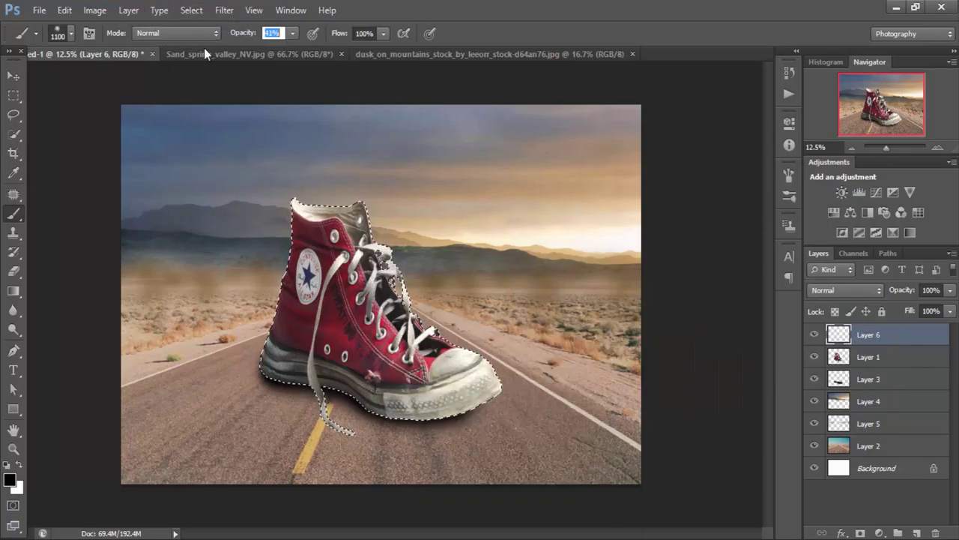
{"action": "mouse_move", "coordinate": [300, 285]}
{"action": "left_mouse_down"}
{"action": "mouse_move", "coordinate": [263, 352]}
{"action": "mouse_move", "coordinate": [415, 427]}
{"action": "mouse_move", "coordinate": [353, 396]}
{"action": "mouse_move", "coordinate": [258, 396]}
{"action": "left_mouse_up"}
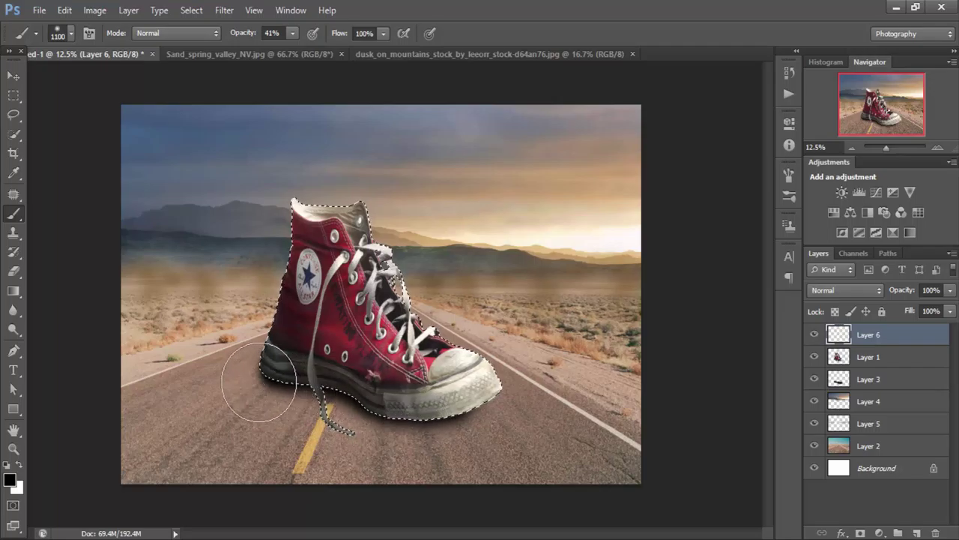
{"action": "key", "text": "bracketleft"}
{"action": "key", "text": "bracketleft"}
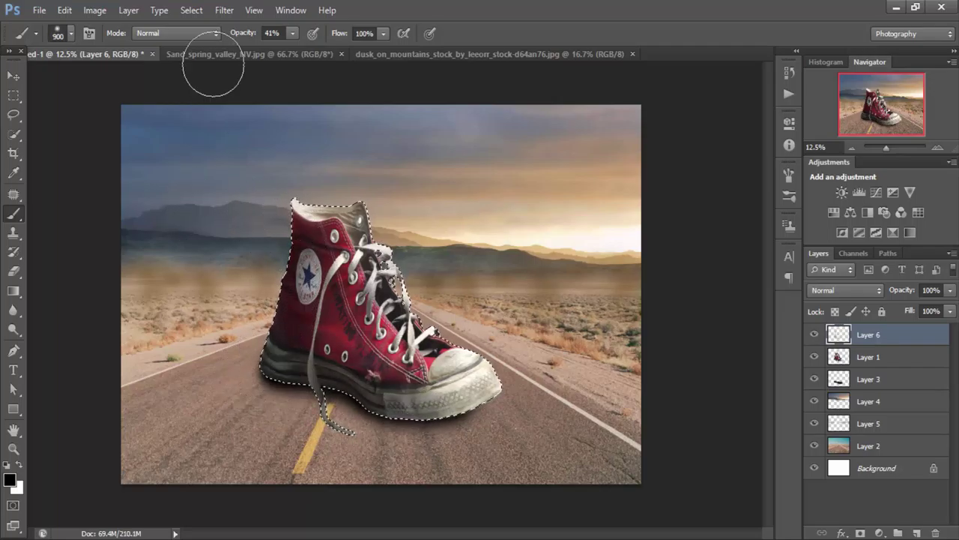
{"action": "type", "text": "1514"}
{"action": "key", "text": "Return"}
{"action": "key", "text": "bracketleft"}
{"action": "key", "text": "bracketleft"}
{"action": "key", "text": "bracketleft"}
{"action": "mouse_move", "coordinate": [323, 315]}
{"action": "left_mouse_down"}
{"action": "mouse_move", "coordinate": [349, 321]}
{"action": "mouse_move", "coordinate": [380, 349]}
{"action": "mouse_move", "coordinate": [380, 374]}
{"action": "left_mouse_up"}
Step: Add more soft strokes up the shoe side toward the logo and compare with the layer hidden
{"action": "key", "text": "bracketright"}
{"action": "key", "text": "bracketright"}
{"action": "key", "text": "bracketright"}
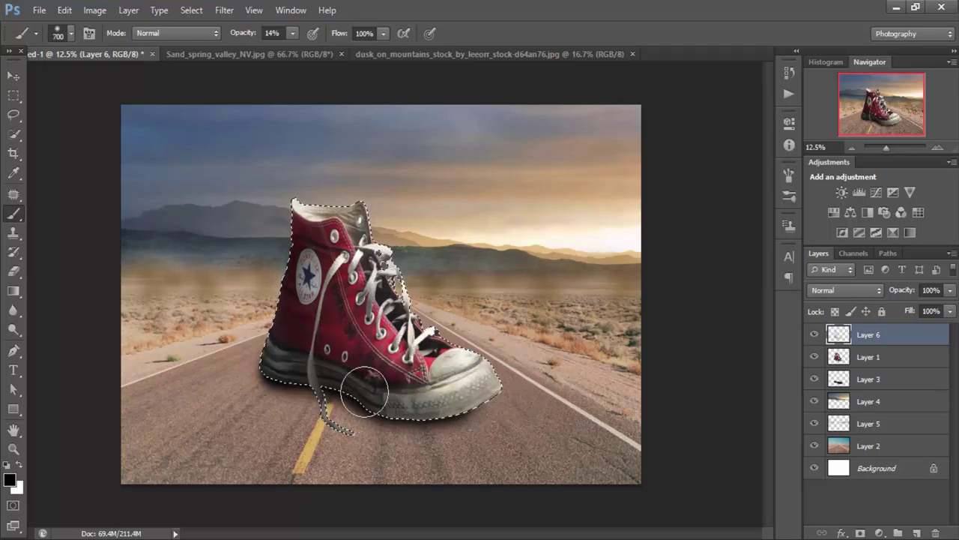
{"action": "key", "text": "bracketleft"}
{"action": "key", "text": "bracketleft"}
{"action": "left_click_drag", "start_coordinate": [360, 390], "coordinate": [377, 367]}
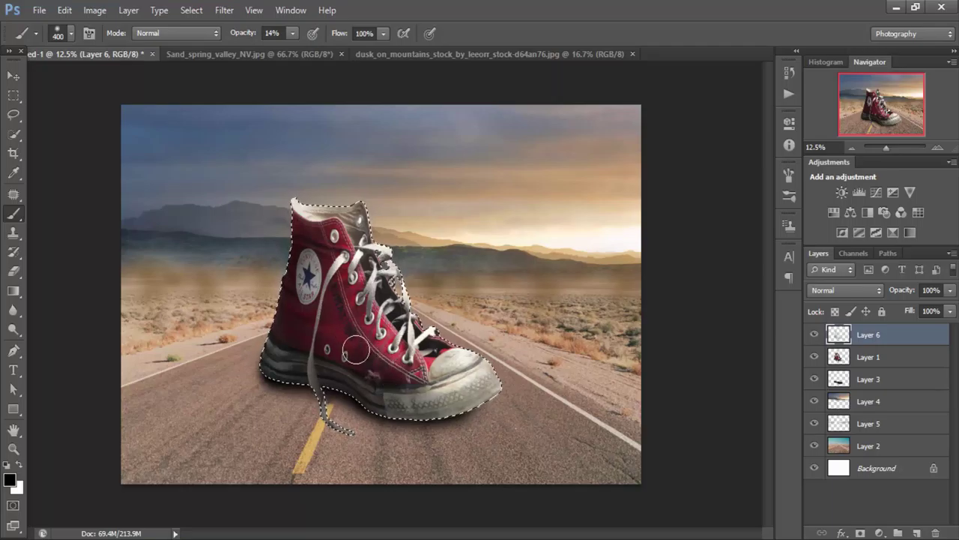
{"action": "left_click_drag", "start_coordinate": [333, 298], "coordinate": [331, 268]}
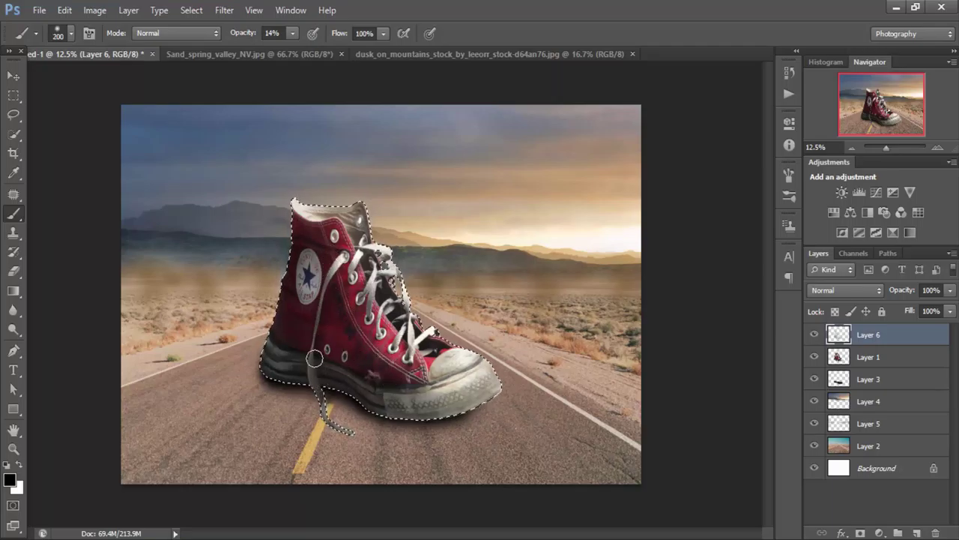
{"action": "key", "text": "bracketright"}
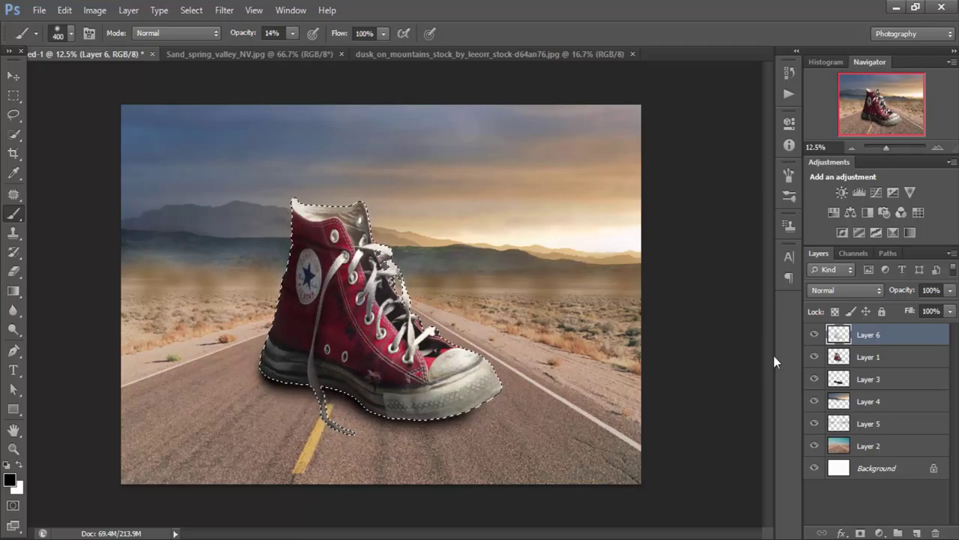
{"action": "left_click", "coordinate": [816, 334]}
{"action": "left_click", "coordinate": [815, 334]}
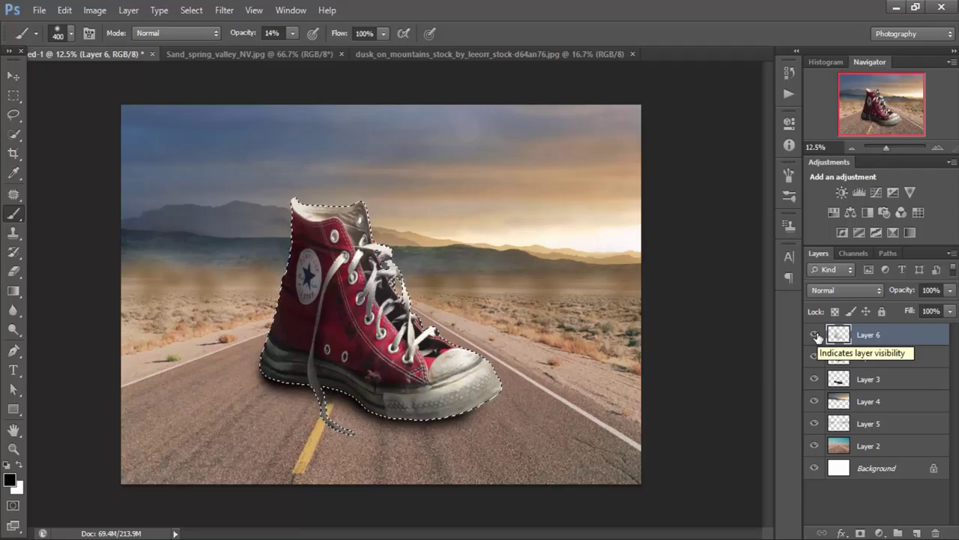
Step: Add two empty layers, set the brush tip to 48% roundness, and clear the shoe selection
{"action": "left_click", "coordinate": [915, 533]}
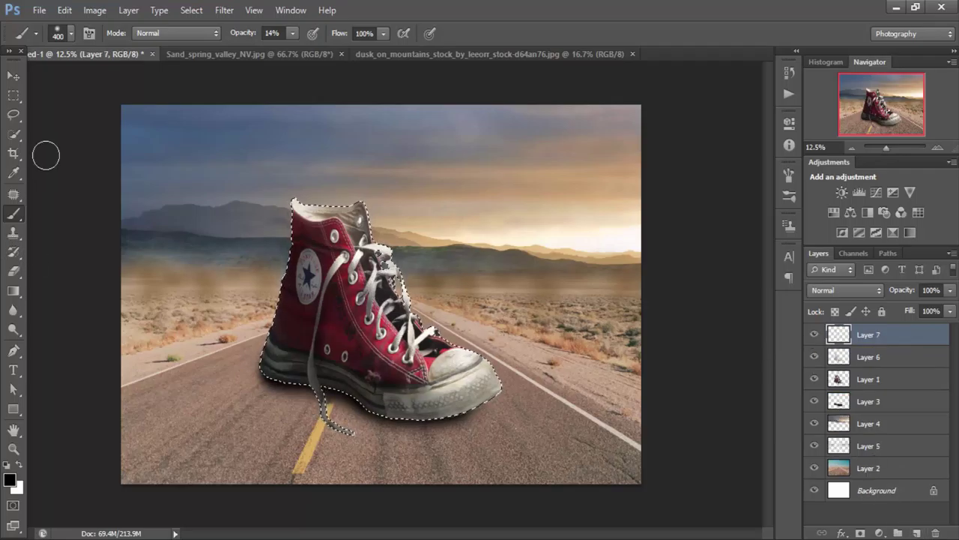
{"action": "left_click", "coordinate": [89, 33]}
{"action": "left_click_drag", "start_coordinate": [739, 300], "coordinate": [739, 309]}
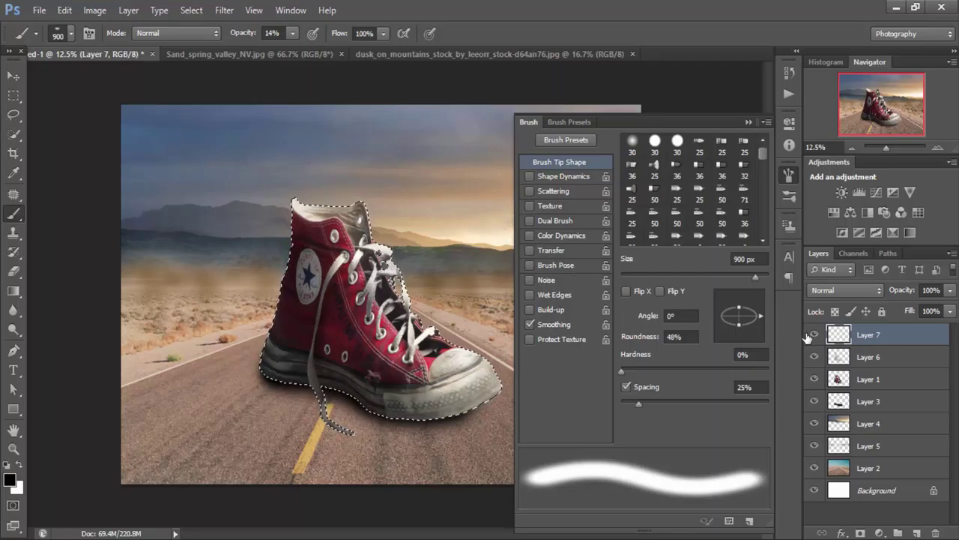
{"action": "left_click", "coordinate": [920, 532]}
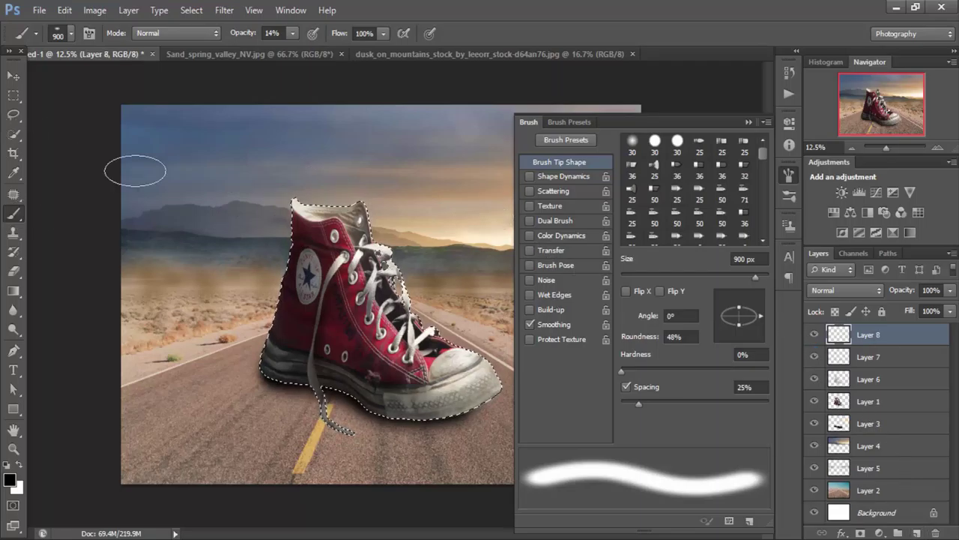
{"action": "key", "text": "m"}
{"action": "left_click", "coordinate": [148, 156]}
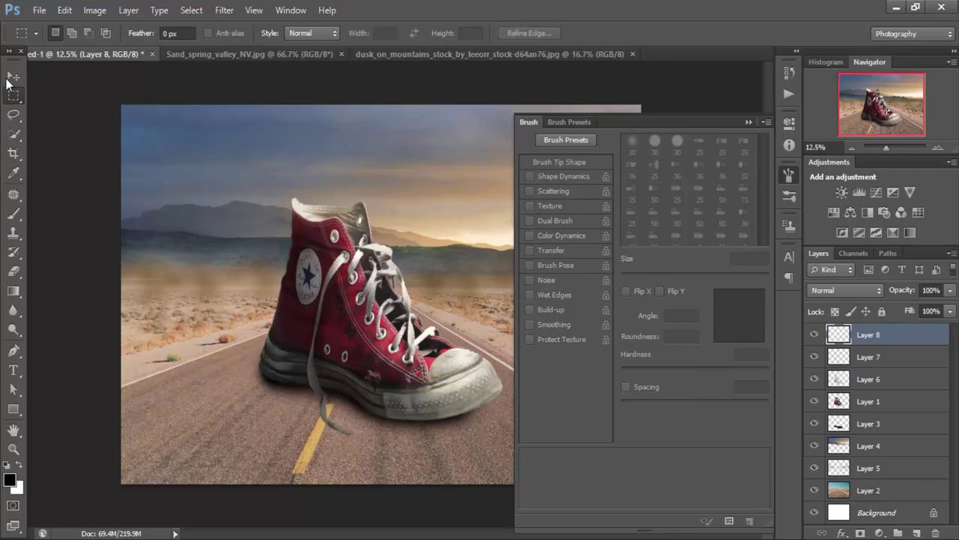
{"action": "key", "text": "v"}
{"action": "left_click", "coordinate": [747, 122]}
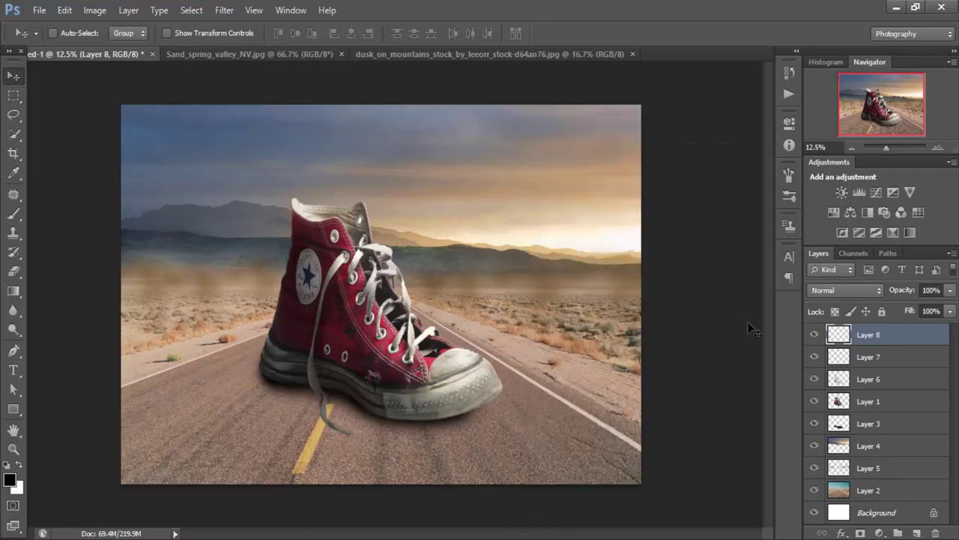
{"action": "left_click", "coordinate": [16, 215]}
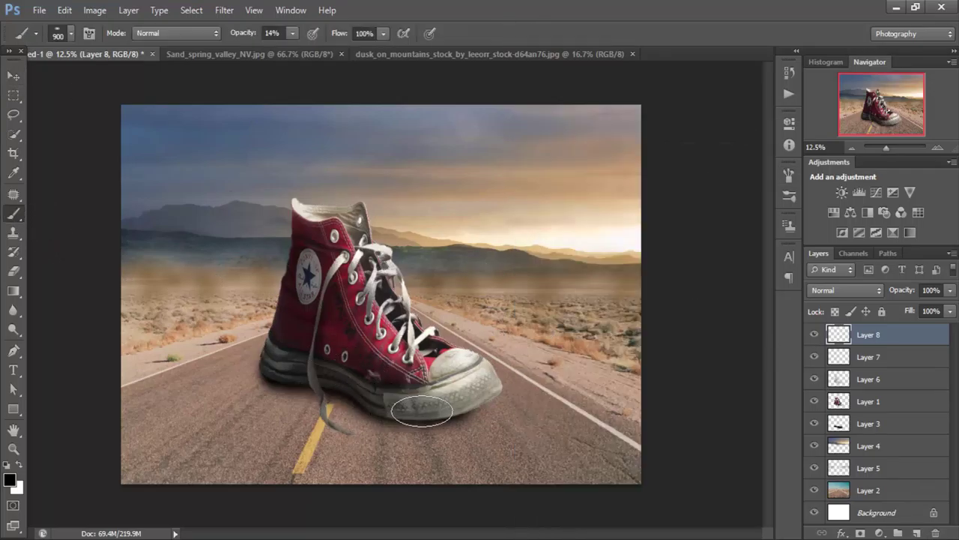
Step: Paint a dark shadow across the road on Layer 8 and place it beneath the shoe layer
{"action": "mouse_move", "coordinate": [345, 419]}
{"action": "left_mouse_down"}
{"action": "mouse_move", "coordinate": [299, 396]}
{"action": "mouse_move", "coordinate": [262, 397]}
{"action": "mouse_move", "coordinate": [238, 432]}
{"action": "mouse_move", "coordinate": [310, 428]}
{"action": "mouse_move", "coordinate": [307, 400]}
{"action": "mouse_move", "coordinate": [257, 390]}
{"action": "mouse_move", "coordinate": [271, 442]}
{"action": "left_mouse_up"}
{"action": "key", "text": "bracketright"}
{"action": "key", "text": "bracketright"}
{"action": "mouse_move", "coordinate": [381, 407]}
{"action": "left_mouse_down"}
{"action": "mouse_move", "coordinate": [342, 450]}
{"action": "mouse_move", "coordinate": [222, 456]}
{"action": "mouse_move", "coordinate": [225, 435]}
{"action": "mouse_move", "coordinate": [275, 404]}
{"action": "mouse_move", "coordinate": [380, 412]}
{"action": "mouse_move", "coordinate": [172, 471]}
{"action": "mouse_move", "coordinate": [200, 435]}
{"action": "mouse_move", "coordinate": [239, 420]}
{"action": "mouse_move", "coordinate": [372, 413]}
{"action": "mouse_move", "coordinate": [263, 480]}
{"action": "left_mouse_up"}
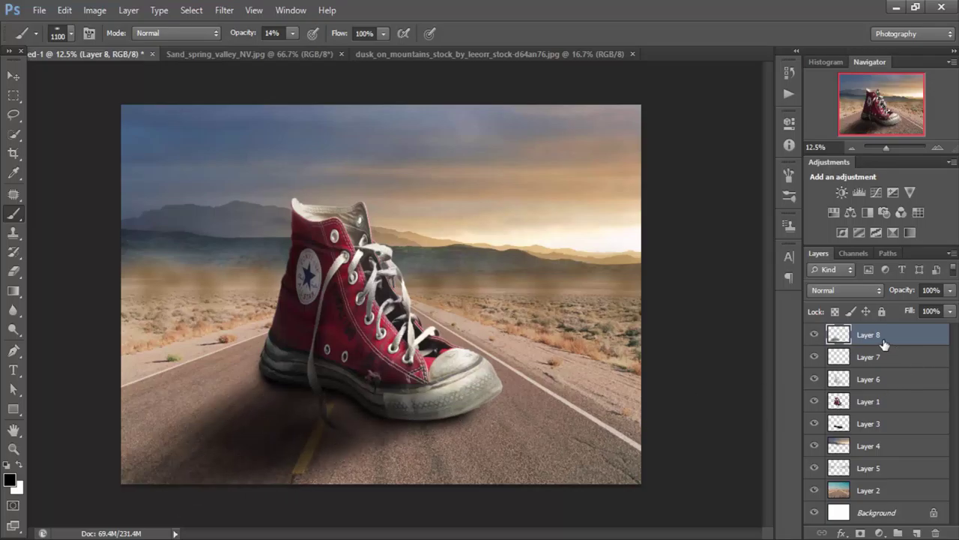
{"action": "left_click_drag", "start_coordinate": [885, 345], "coordinate": [866, 401]}
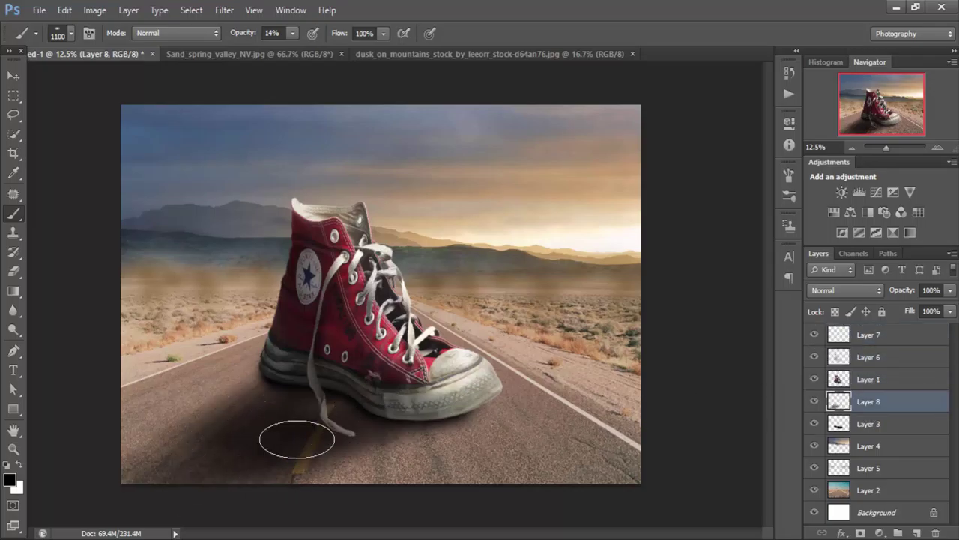
{"action": "mouse_move", "coordinate": [287, 390]}
{"action": "left_mouse_down"}
{"action": "mouse_move", "coordinate": [257, 397]}
{"action": "mouse_move", "coordinate": [254, 449]}
{"action": "mouse_move", "coordinate": [353, 495]}
{"action": "mouse_move", "coordinate": [262, 503]}
{"action": "mouse_move", "coordinate": [341, 475]}
{"action": "mouse_move", "coordinate": [265, 454]}
{"action": "mouse_move", "coordinate": [289, 428]}
{"action": "mouse_move", "coordinate": [281, 397]}
{"action": "mouse_move", "coordinate": [302, 377]}
{"action": "mouse_move", "coordinate": [203, 434]}
{"action": "mouse_move", "coordinate": [307, 398]}
{"action": "mouse_move", "coordinate": [390, 416]}
{"action": "mouse_move", "coordinate": [437, 399]}
{"action": "mouse_move", "coordinate": [246, 515]}
{"action": "mouse_move", "coordinate": [172, 510]}
{"action": "mouse_move", "coordinate": [235, 444]}
{"action": "mouse_move", "coordinate": [150, 460]}
{"action": "mouse_move", "coordinate": [53, 514]}
{"action": "mouse_move", "coordinate": [257, 390]}
{"action": "mouse_move", "coordinate": [108, 480]}
{"action": "left_mouse_up"}
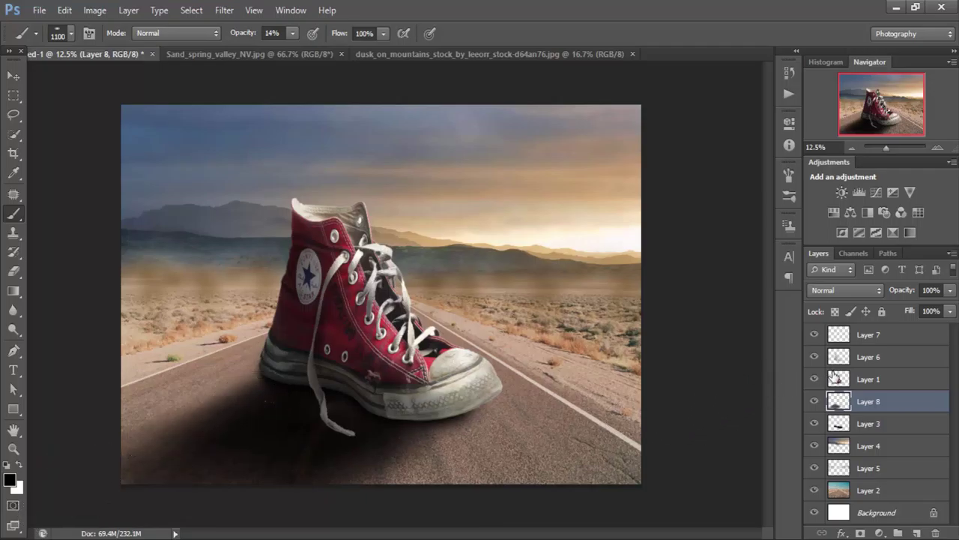
Step: Widen the Layer 8 shadow, fade it to 87% opacity, and add Layer 9 above Layer 7
{"action": "left_click", "coordinate": [835, 379]}
{"action": "left_click", "coordinate": [12, 271]}
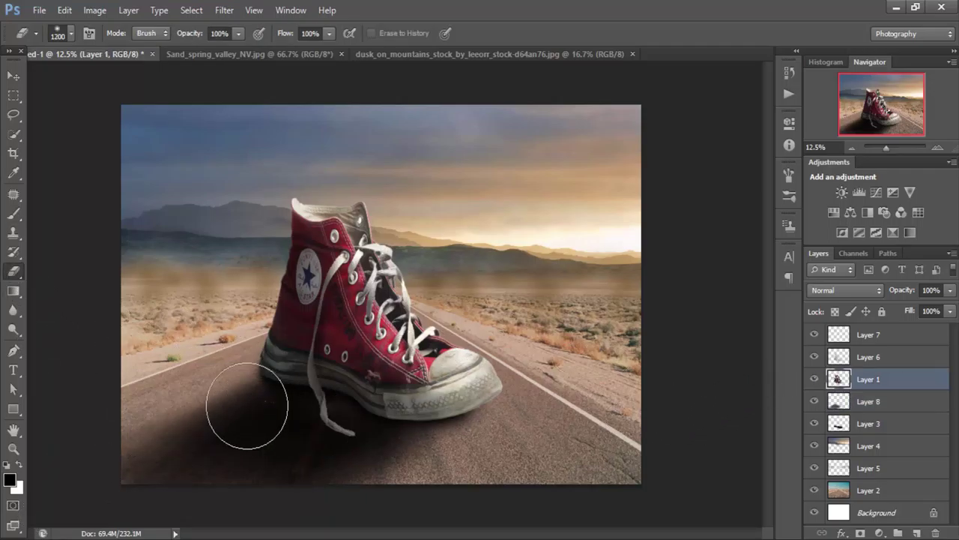
{"action": "key", "text": "bracketleft"}
{"action": "key", "text": "bracketleft"}
{"action": "key", "text": "bracketleft"}
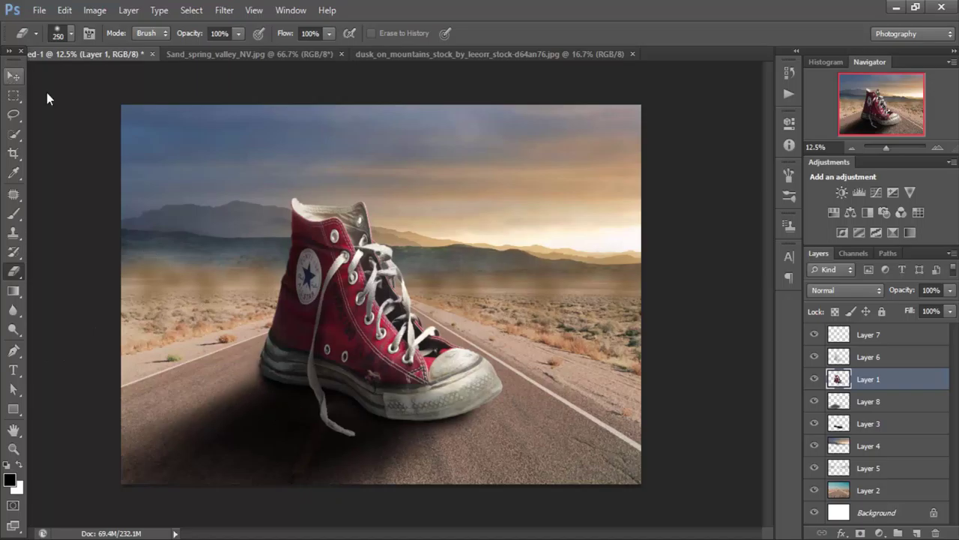
{"action": "left_click", "coordinate": [868, 402]}
{"action": "key", "text": "ctrl+t"}
{"action": "left_click_drag", "start_coordinate": [123, 415], "coordinate": [139, 423]}
{"action": "left_click_drag", "start_coordinate": [500, 415], "coordinate": [505, 414]}
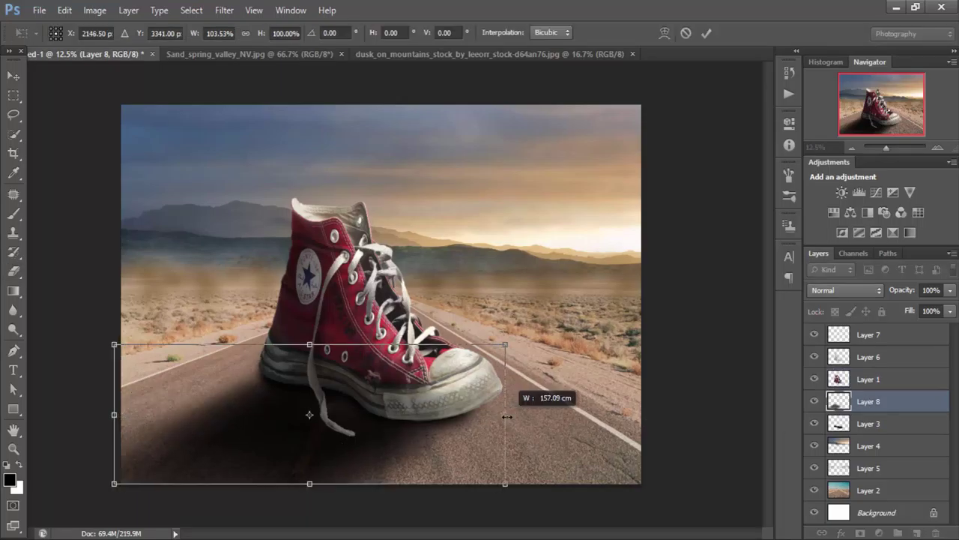
{"action": "key", "text": "Return"}
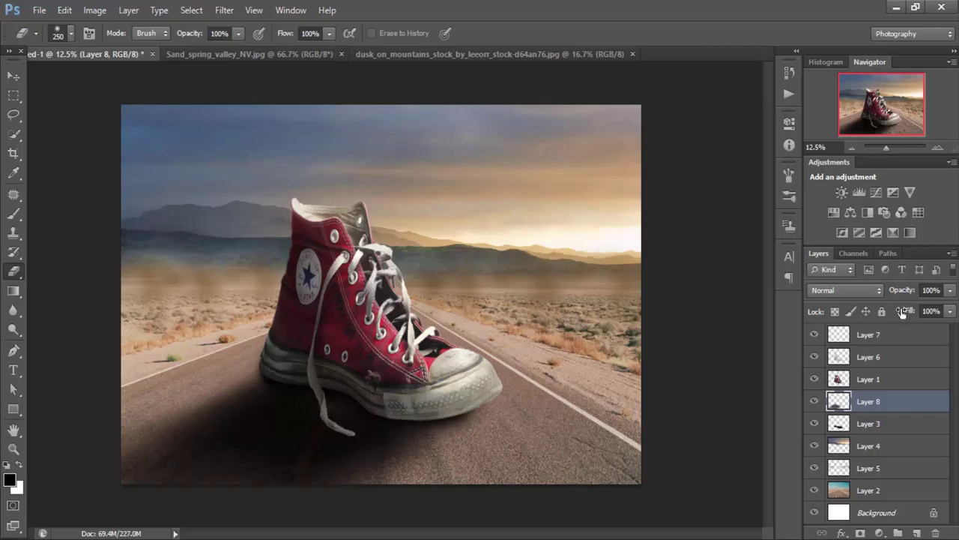
{"action": "mouse_move", "coordinate": [907, 294]}
{"action": "left_mouse_down"}
{"action": "mouse_move", "coordinate": [885, 294]}
{"action": "mouse_move", "coordinate": [897, 294]}
{"action": "left_mouse_up"}
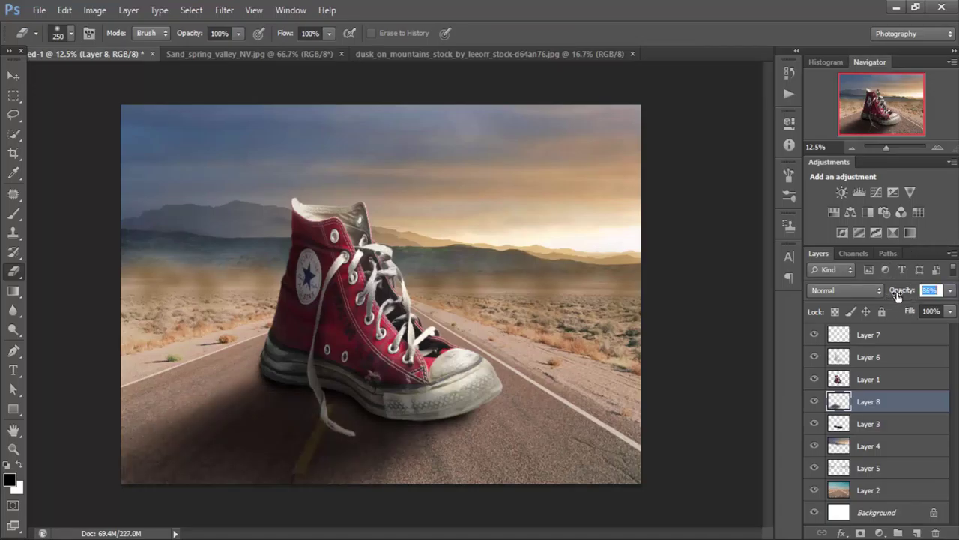
{"action": "left_click", "coordinate": [880, 339]}
{"action": "left_click", "coordinate": [918, 532]}
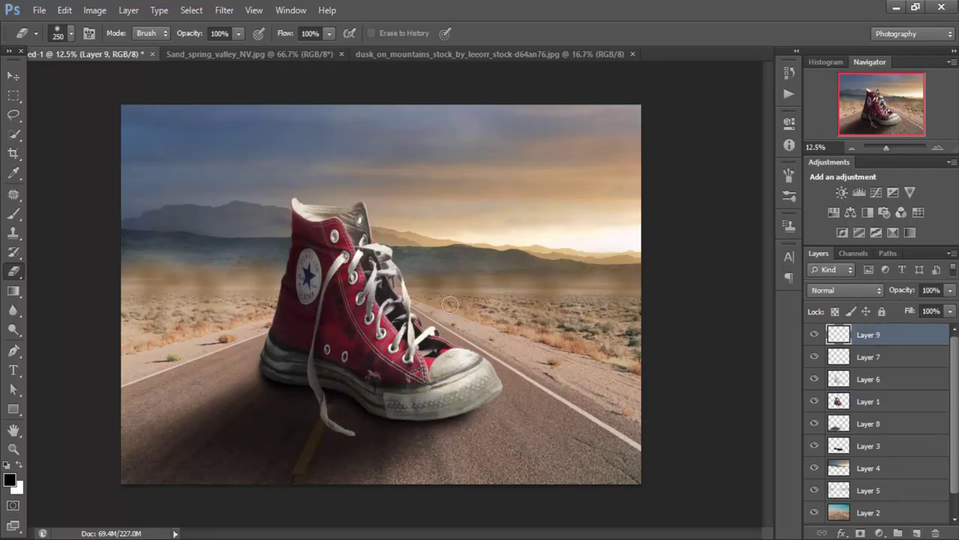
Step: Paint a soft white glow with a 1985 px brush and move it up and right
{"action": "left_click", "coordinate": [13, 213]}
{"action": "left_click", "coordinate": [11, 483]}
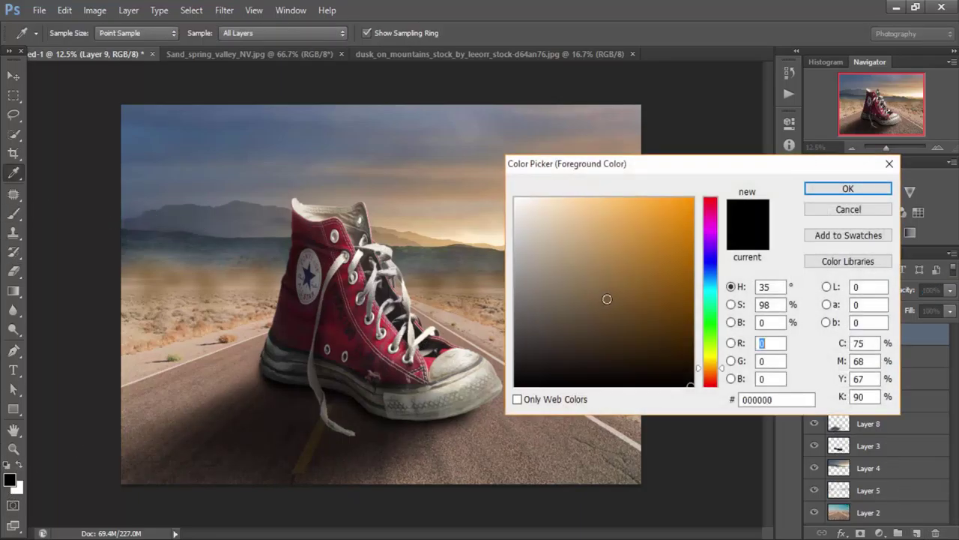
{"action": "left_click", "coordinate": [516, 198]}
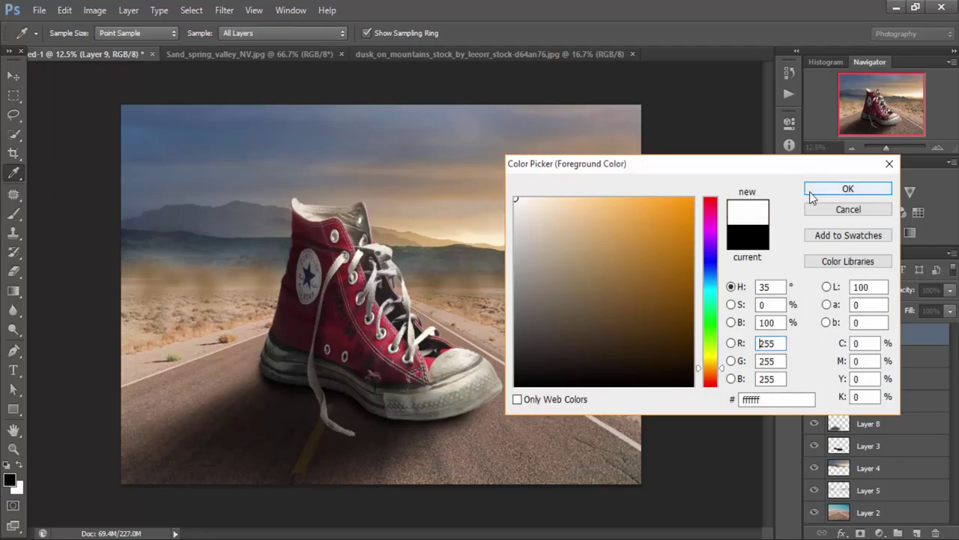
{"action": "left_click", "coordinate": [811, 193]}
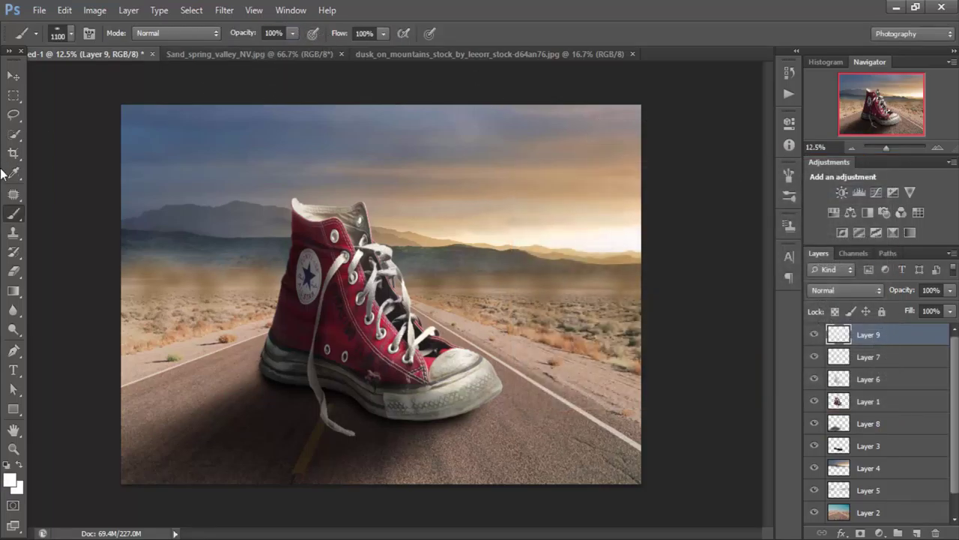
{"action": "right_click", "coordinate": [370, 321]}
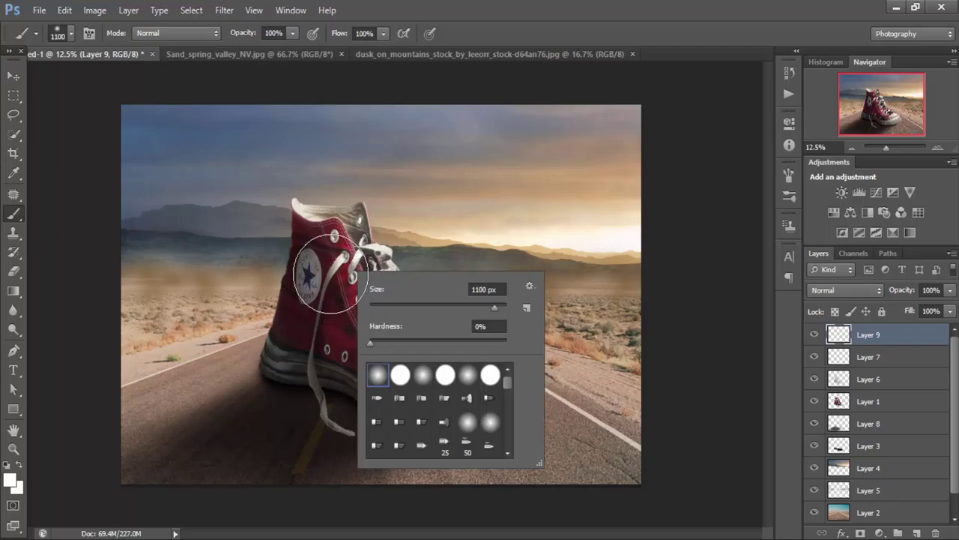
{"action": "left_click_drag", "start_coordinate": [496, 307], "coordinate": [500, 307]}
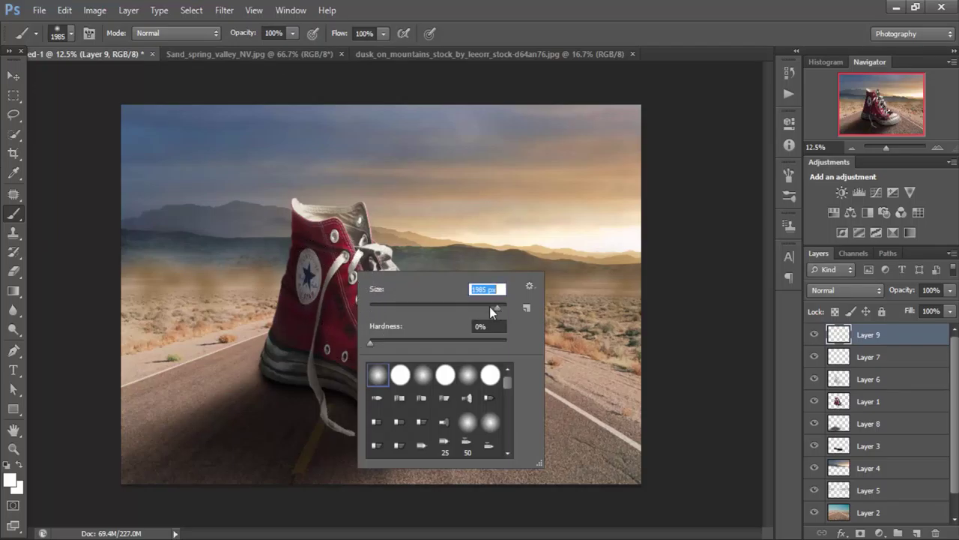
{"action": "left_click", "coordinate": [315, 270]}
{"action": "key", "text": "v"}
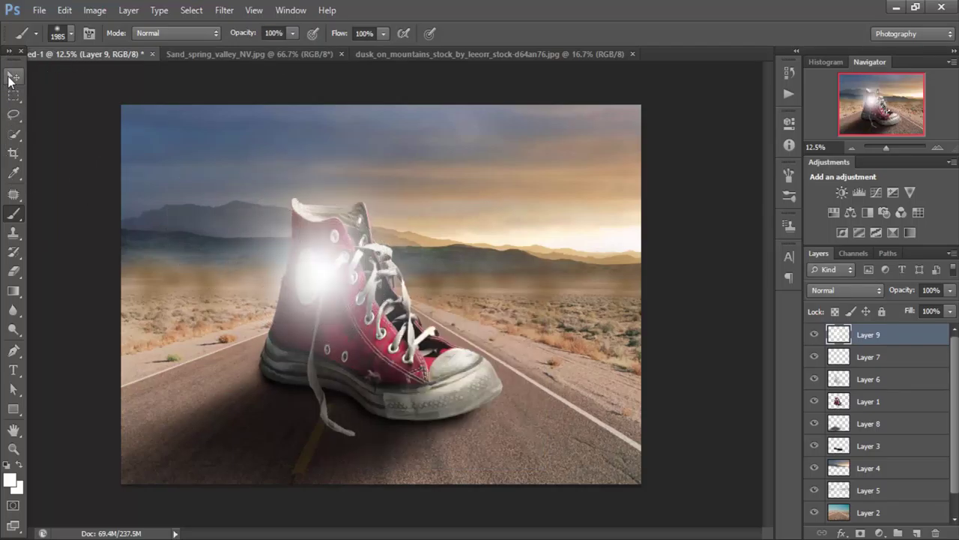
{"action": "mouse_move", "coordinate": [210, 262]}
{"action": "left_mouse_down"}
{"action": "mouse_move", "coordinate": [283, 228]}
{"action": "mouse_move", "coordinate": [592, 358]}
{"action": "mouse_move", "coordinate": [632, 306]}
{"action": "left_mouse_up"}
Step: Free-transform the white glow, rotating it about 53° and stretching it larger and taller
{"action": "key", "text": "ctrl+t"}
{"action": "left_click_drag", "start_coordinate": [738, 266], "coordinate": [620, 433]}
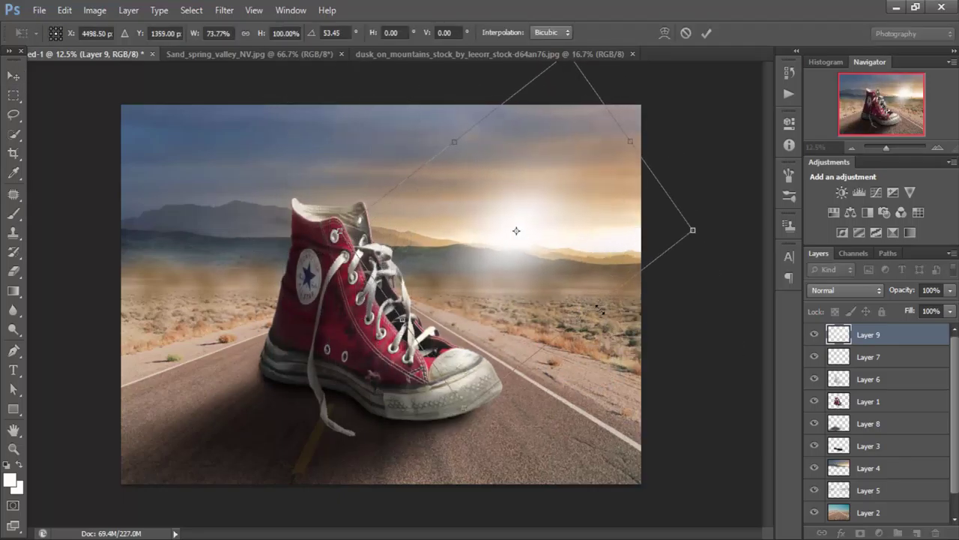
{"action": "left_click_drag", "start_coordinate": [597, 307], "coordinate": [667, 341]}
{"action": "mouse_move", "coordinate": [427, 363]}
{"action": "left_mouse_down"}
{"action": "mouse_move", "coordinate": [457, 336]}
{"action": "mouse_move", "coordinate": [531, 201]}
{"action": "left_mouse_up"}
{"action": "left_click_drag", "start_coordinate": [364, 342], "coordinate": [273, 411]}
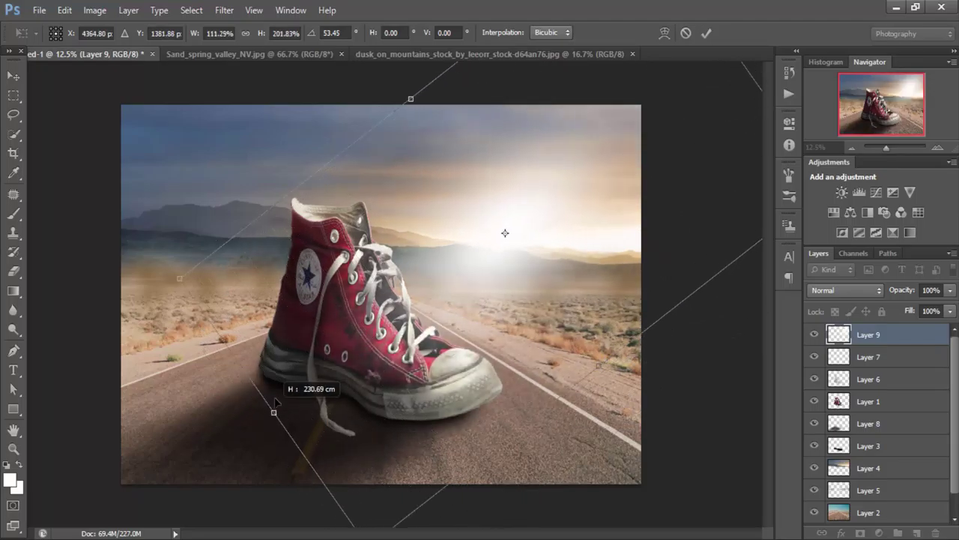
{"action": "left_click_drag", "start_coordinate": [410, 103], "coordinate": [383, 67]}
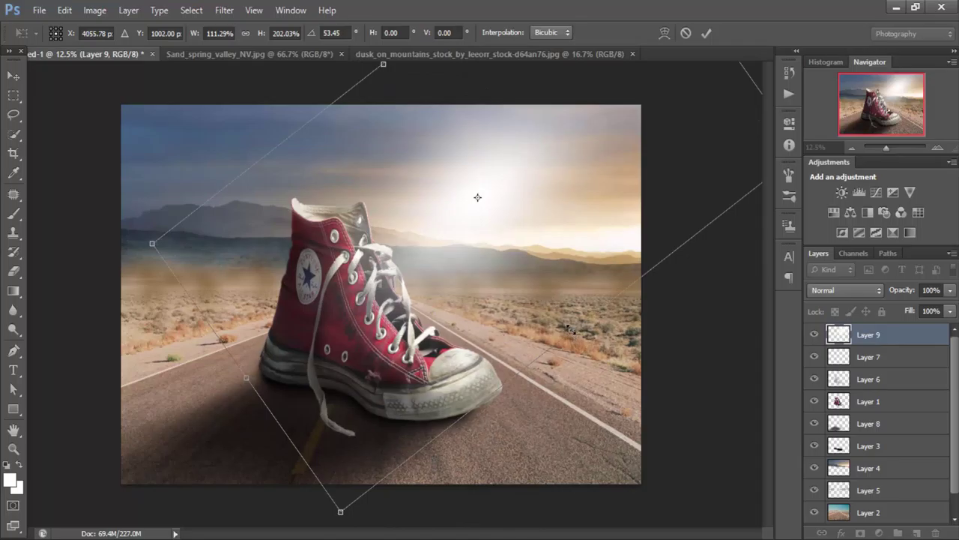
Step: Rotate the glow to about 43°, widen it over the sky, commit, and settle it into place
{"action": "mouse_move", "coordinate": [567, 326]}
{"action": "left_mouse_down"}
{"action": "mouse_move", "coordinate": [592, 356]}
{"action": "mouse_move", "coordinate": [587, 278]}
{"action": "left_mouse_up"}
{"action": "left_click_drag", "start_coordinate": [173, 319], "coordinate": [192, 383]}
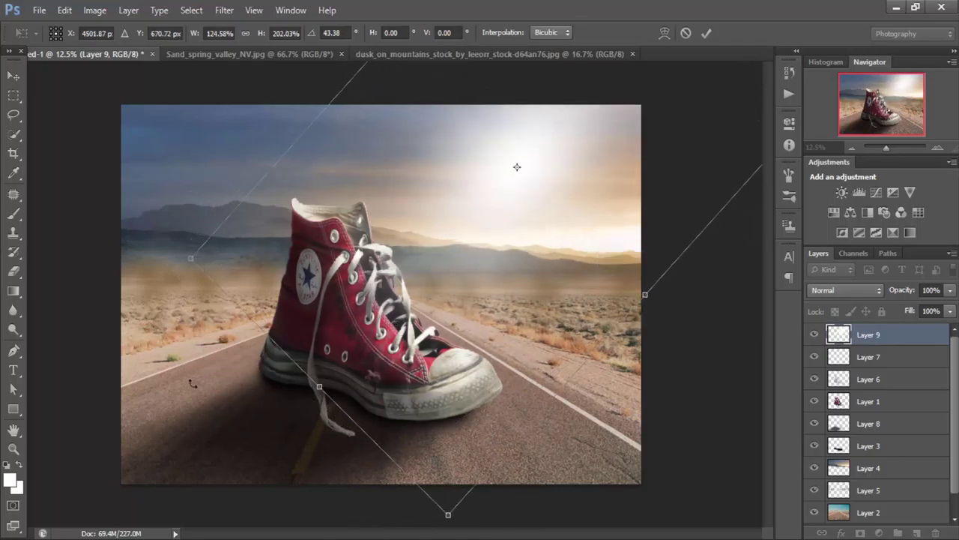
{"action": "left_click_drag", "start_coordinate": [645, 294], "coordinate": [681, 330]}
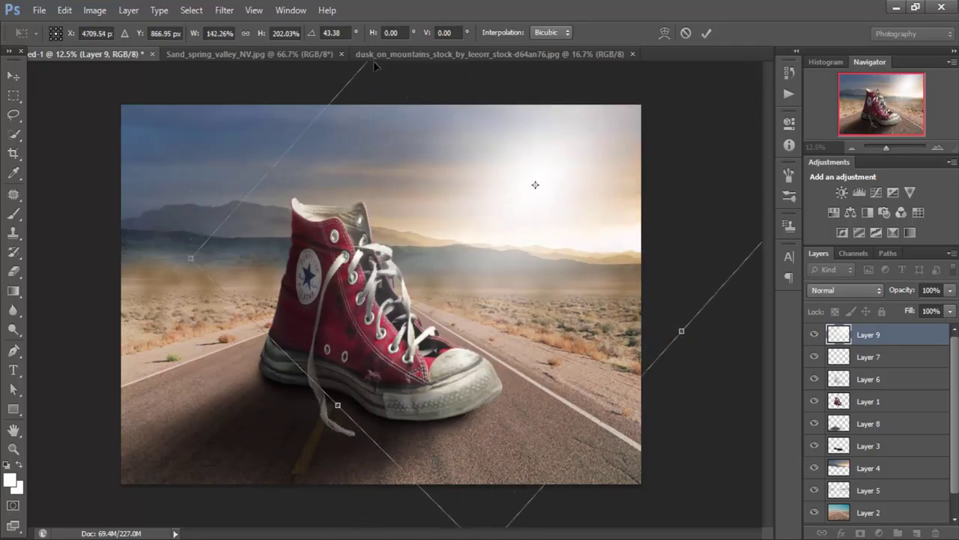
{"action": "left_click_drag", "start_coordinate": [309, 126], "coordinate": [277, 97]}
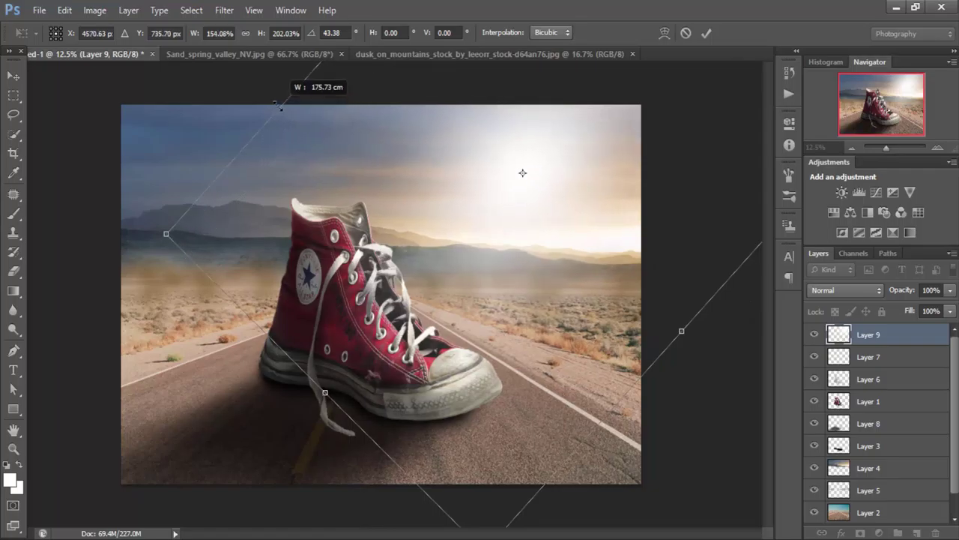
{"action": "left_click_drag", "start_coordinate": [338, 405], "coordinate": [315, 391]}
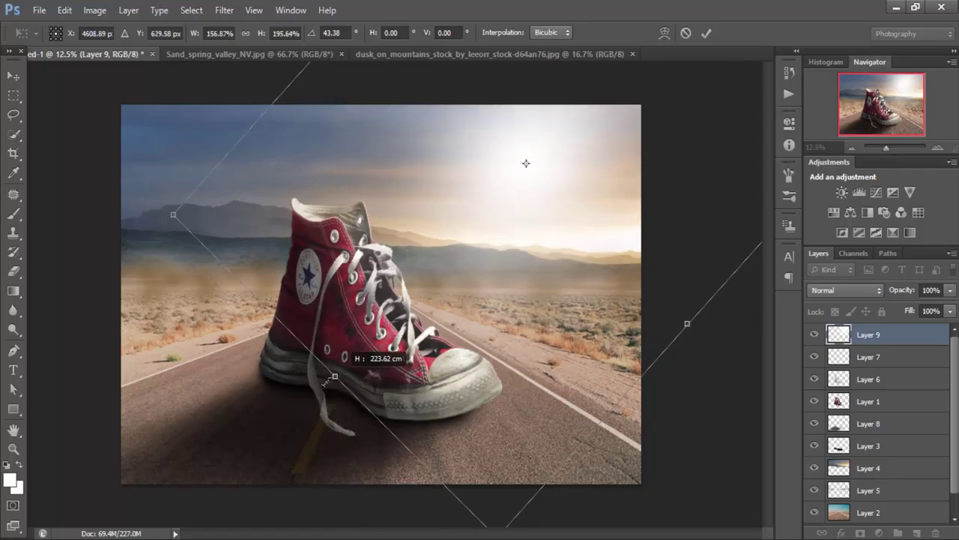
{"action": "key", "text": "Return"}
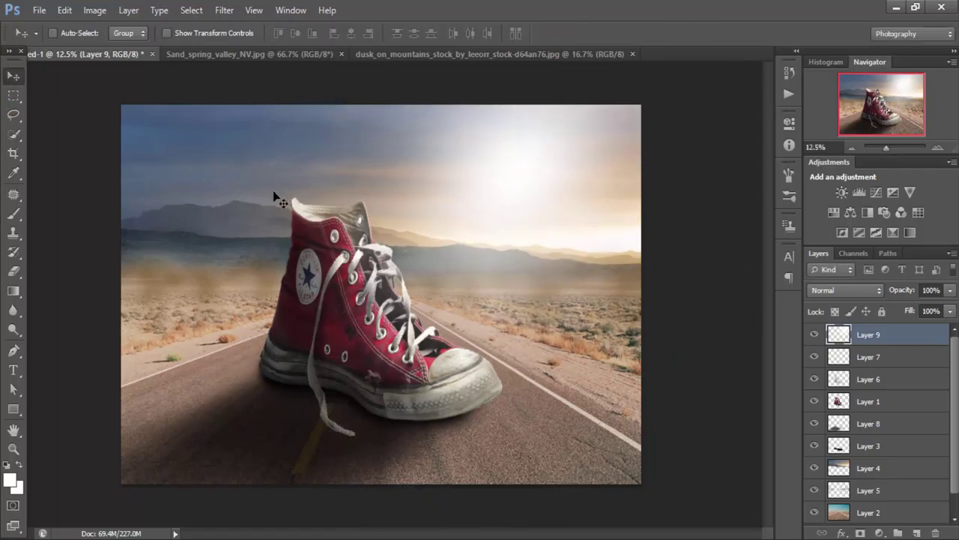
{"action": "left_click_drag", "start_coordinate": [274, 197], "coordinate": [325, 199]}
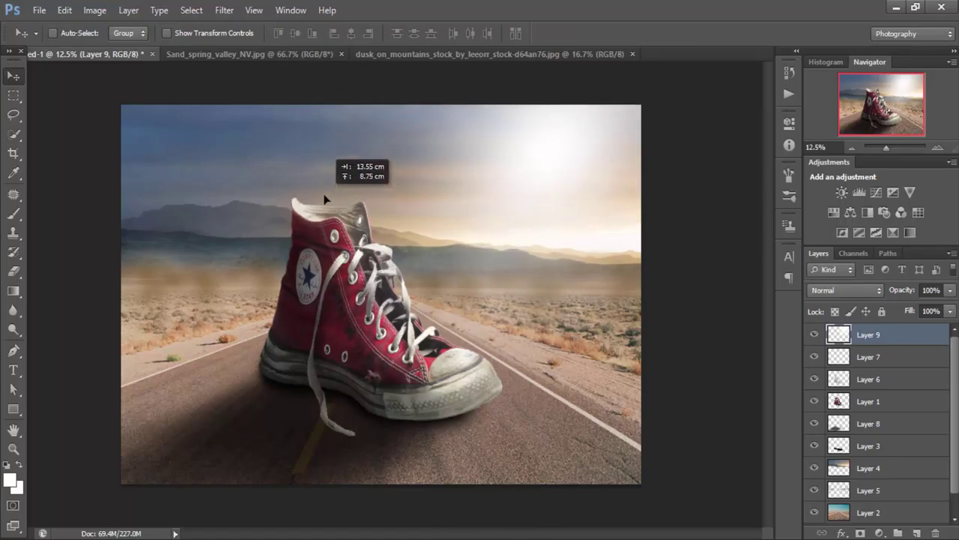
Step: Add a new layer and set the foreground to a bright, fully saturated orange
{"action": "left_click", "coordinate": [916, 532]}
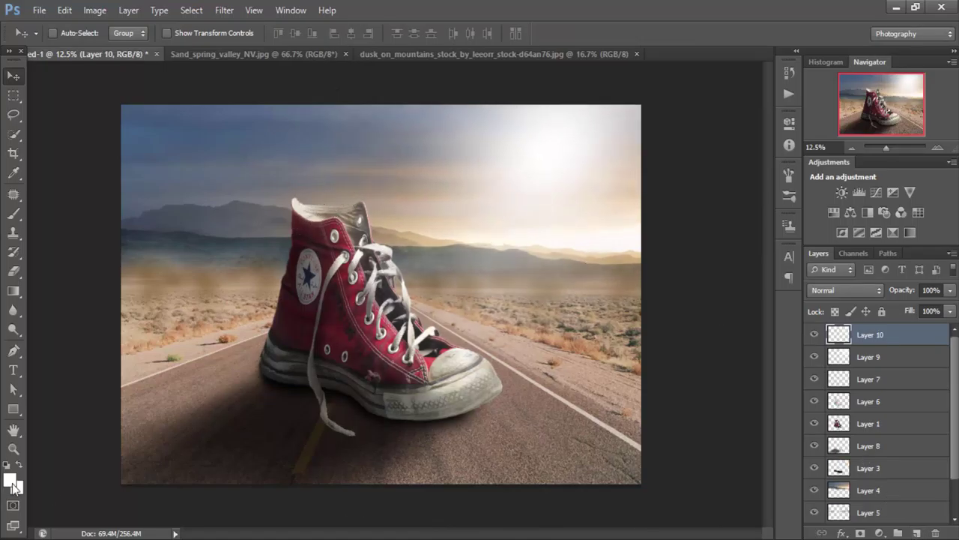
{"action": "left_click", "coordinate": [10, 480]}
{"action": "left_click", "coordinate": [678, 228]}
{"action": "left_click", "coordinate": [693, 198]}
{"action": "left_click", "coordinate": [847, 189]}
Step: Paint a soft orange blob over the shoe and set its blend mode to Screen
{"action": "key", "text": "v"}
{"action": "left_click", "coordinate": [14, 214]}
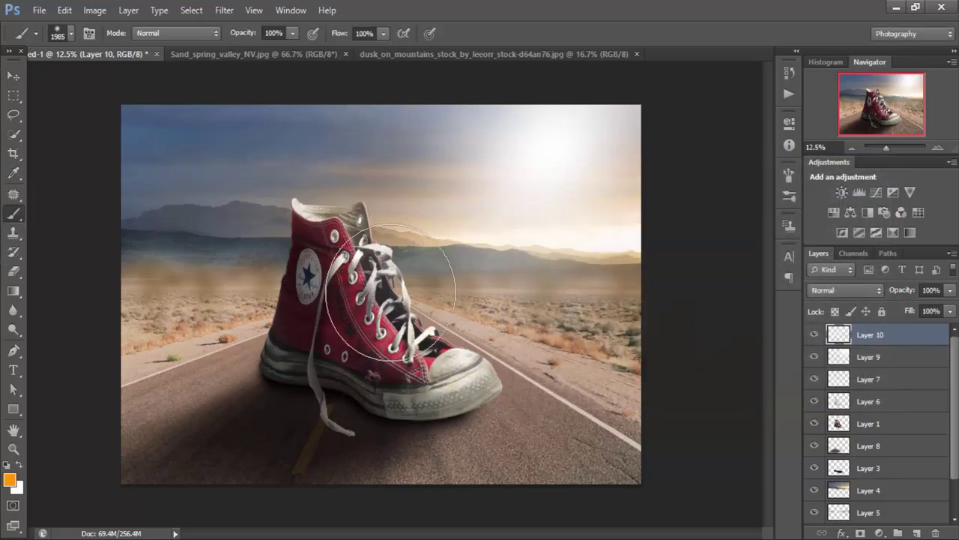
{"action": "left_click", "coordinate": [381, 289]}
{"action": "left_click", "coordinate": [846, 290]}
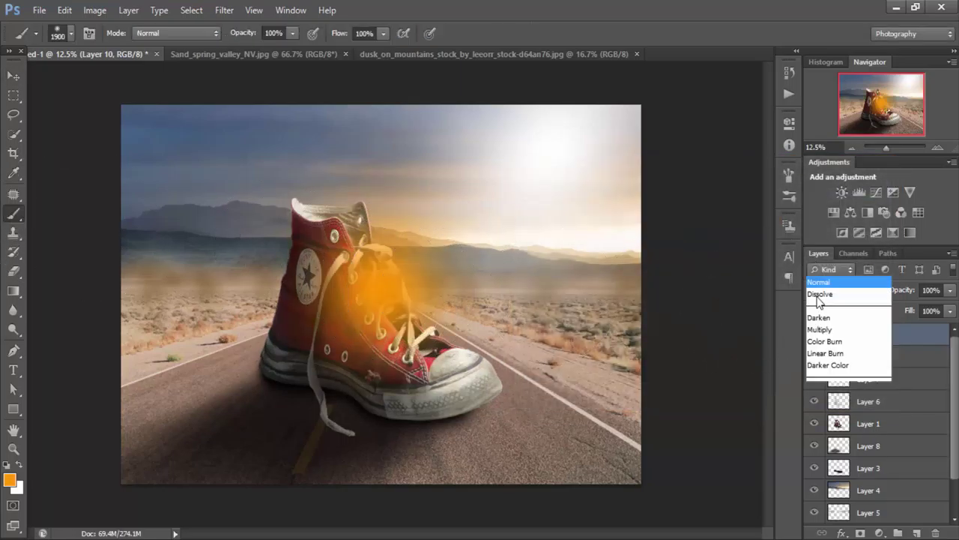
{"action": "left_click", "coordinate": [828, 129]}
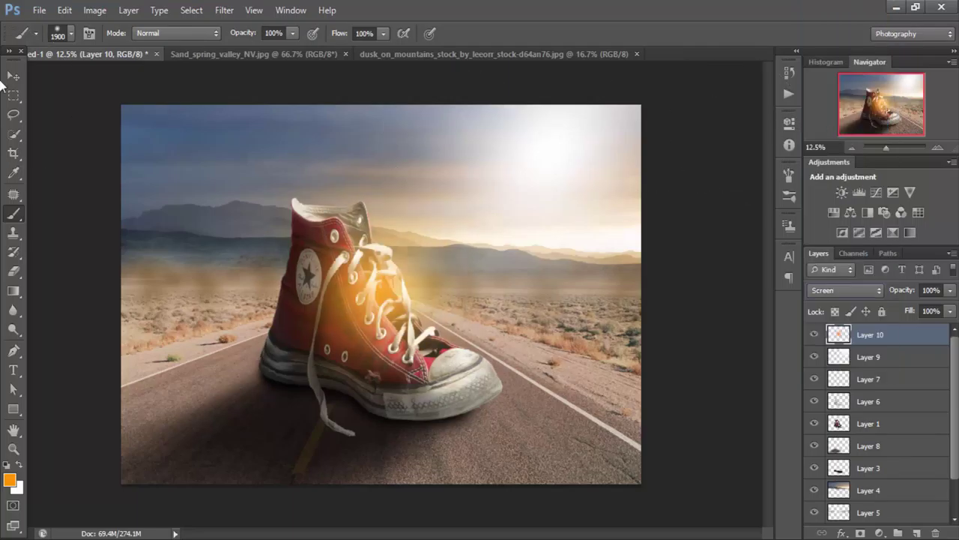
Step: Transform the orange glow: move it up-right, rotate about 34°, stretch taller and widen it
{"action": "key", "text": "v"}
{"action": "key", "text": "ctrl+t"}
{"action": "left_click_drag", "start_coordinate": [312, 324], "coordinate": [432, 235]}
{"action": "left_click_drag", "start_coordinate": [630, 366], "coordinate": [559, 399]}
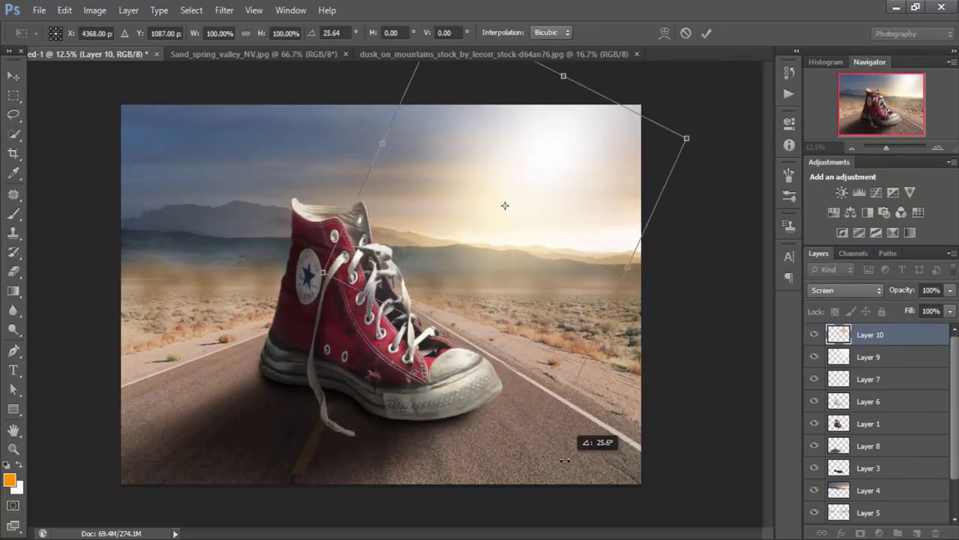
{"action": "left_click_drag", "start_coordinate": [430, 331], "coordinate": [347, 405]}
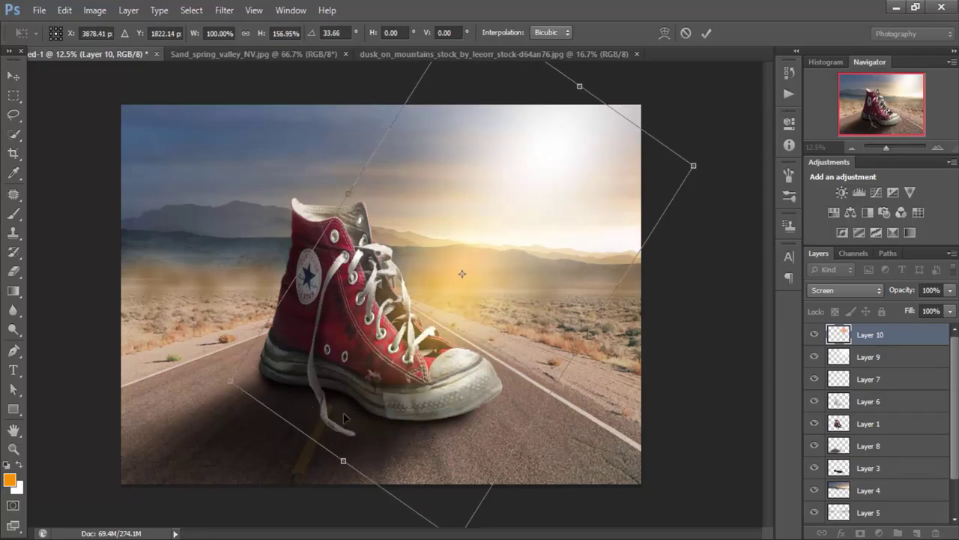
{"action": "left_click_drag", "start_coordinate": [383, 329], "coordinate": [388, 274]}
{"action": "left_click_drag", "start_coordinate": [579, 296], "coordinate": [649, 349]}
Step: Stretch and enlarge the orange glow further, shift it over the horizon, and commit
{"action": "left_click_drag", "start_coordinate": [707, 120], "coordinate": [736, 74]}
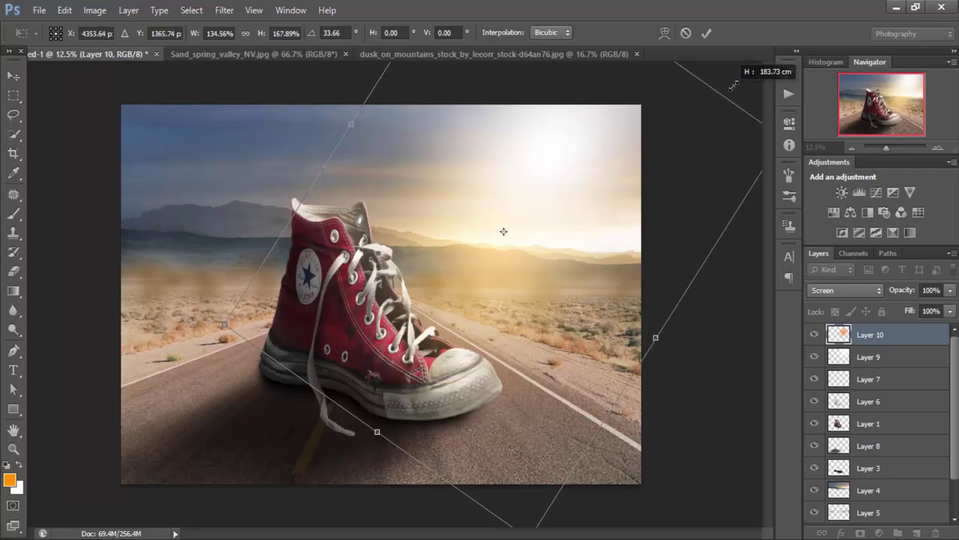
{"action": "left_click_drag", "start_coordinate": [283, 215], "coordinate": [258, 180]}
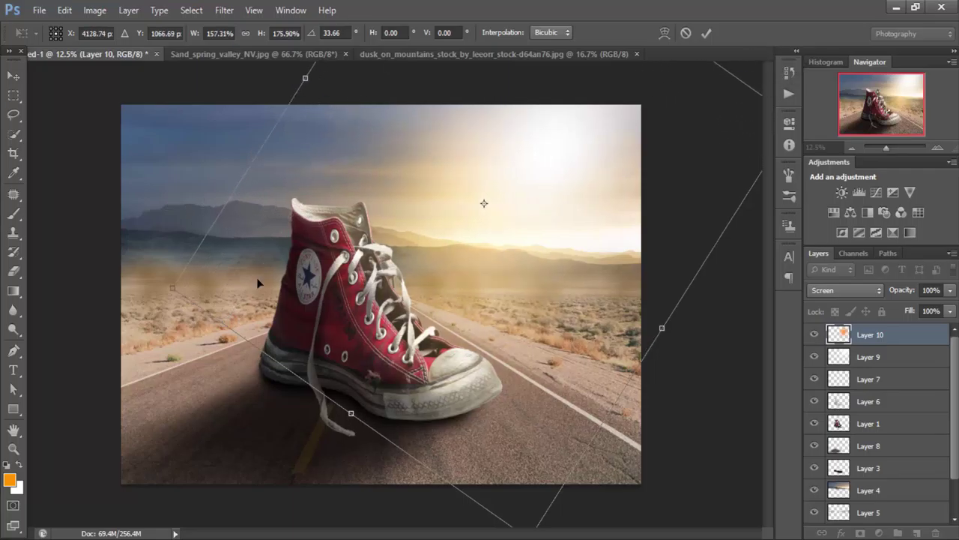
{"action": "left_click_drag", "start_coordinate": [364, 422], "coordinate": [327, 452]}
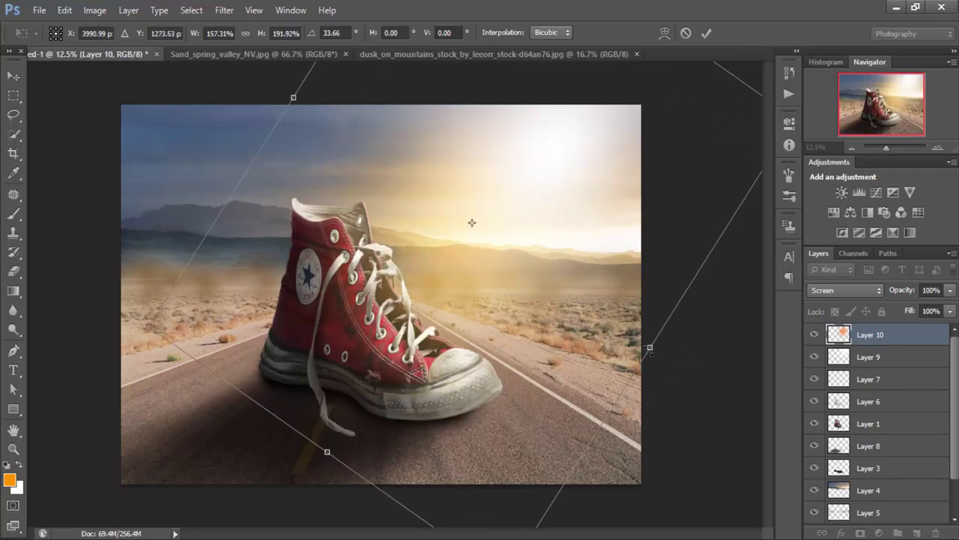
{"action": "left_click_drag", "start_coordinate": [650, 347], "coordinate": [684, 358]}
{"action": "left_click_drag", "start_coordinate": [600, 346], "coordinate": [585, 337]}
{"action": "key", "text": "Return"}
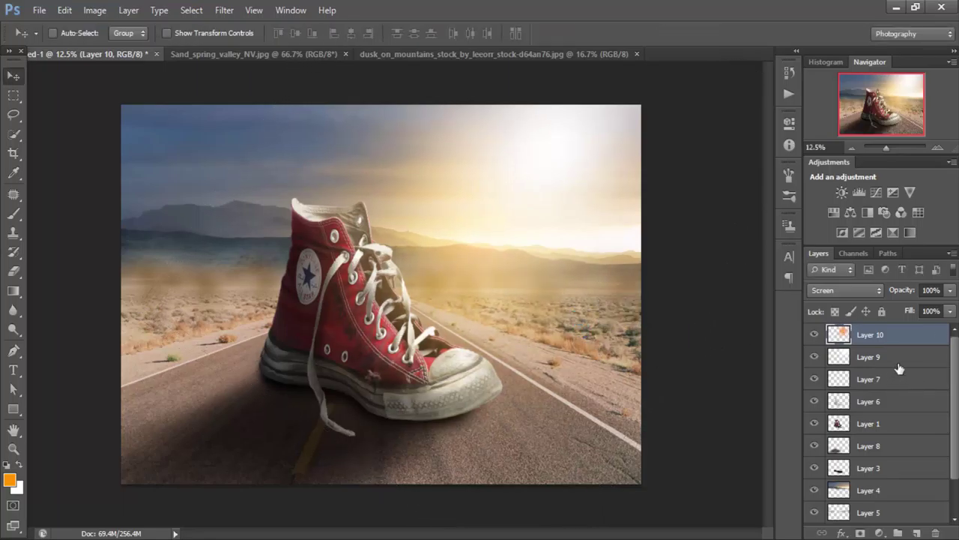
Step: Lower Layer 9 to about 81% and Layer 10 to 89% opacity, then add empty Layer 11
{"action": "left_click", "coordinate": [903, 358]}
{"action": "left_click_drag", "start_coordinate": [906, 293], "coordinate": [894, 293]}
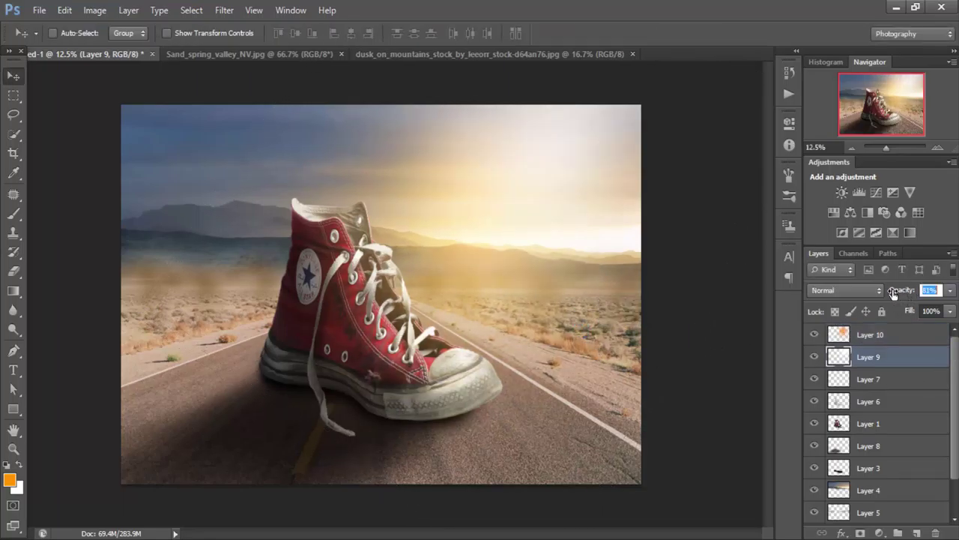
{"action": "left_click", "coordinate": [873, 338]}
{"action": "left_click_drag", "start_coordinate": [897, 295], "coordinate": [894, 295]}
{"action": "left_click_drag", "start_coordinate": [344, 238], "coordinate": [349, 231]}
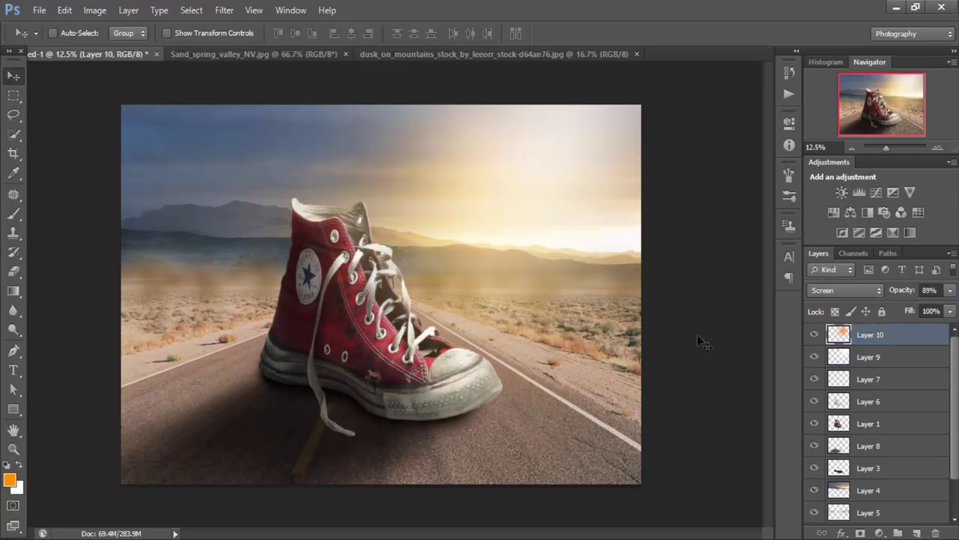
{"action": "left_click", "coordinate": [916, 532]}
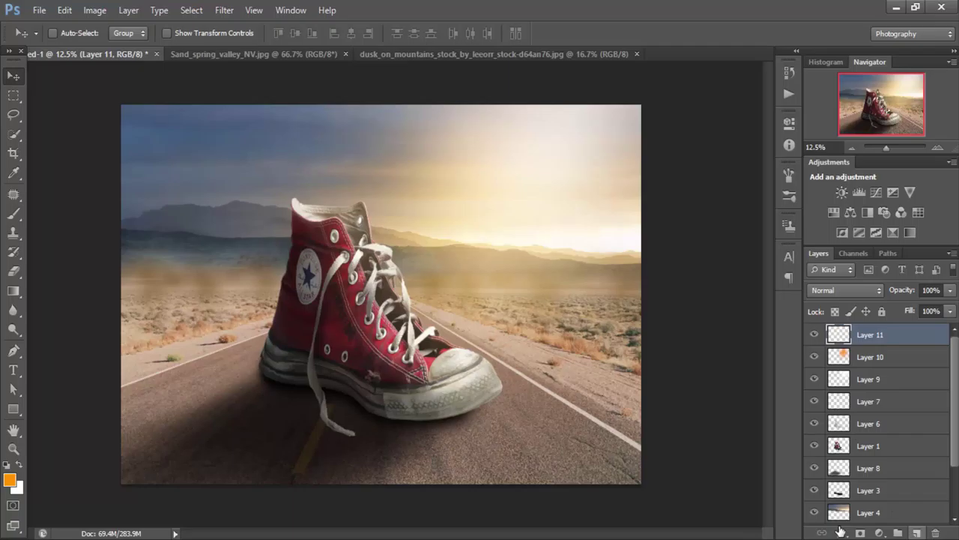
Step: Set the foreground colour to black and select the Gradient tool
{"action": "left_click", "coordinate": [9, 479]}
{"action": "left_click_drag", "start_coordinate": [627, 385], "coordinate": [696, 465]}
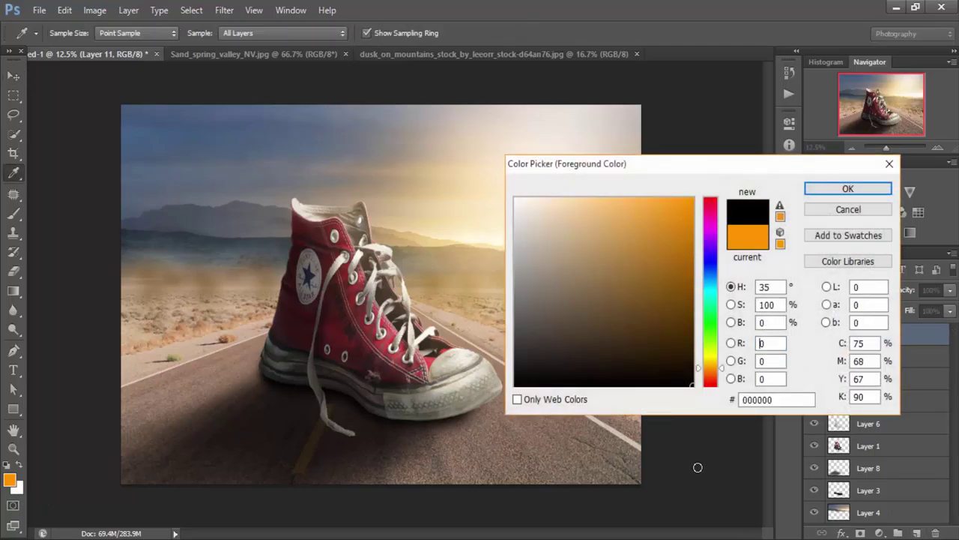
{"action": "left_click", "coordinate": [847, 189]}
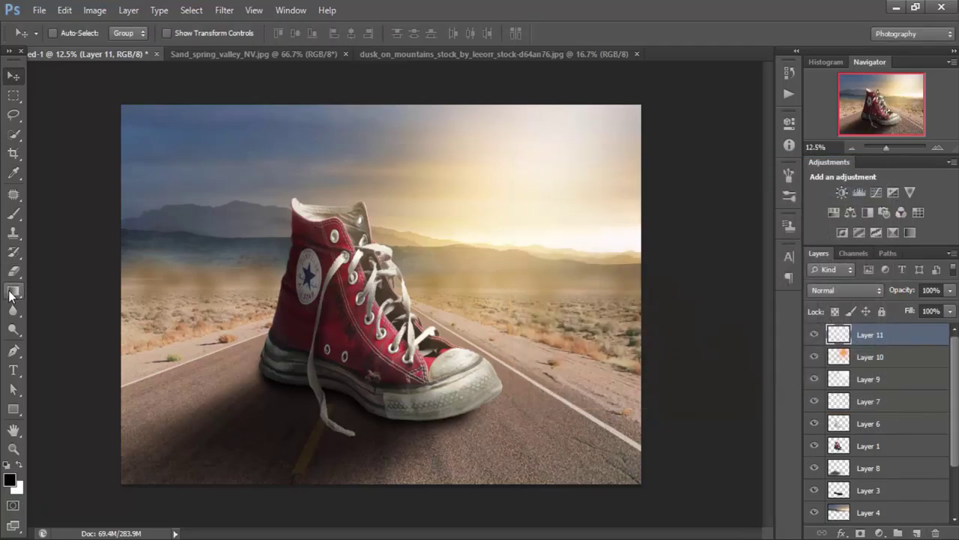
{"action": "left_click", "coordinate": [11, 294]}
Step: Drag black fading gradients in from the left, top and right edges to form a vignette
{"action": "left_click_drag", "start_coordinate": [210, 338], "coordinate": [211, 339]}
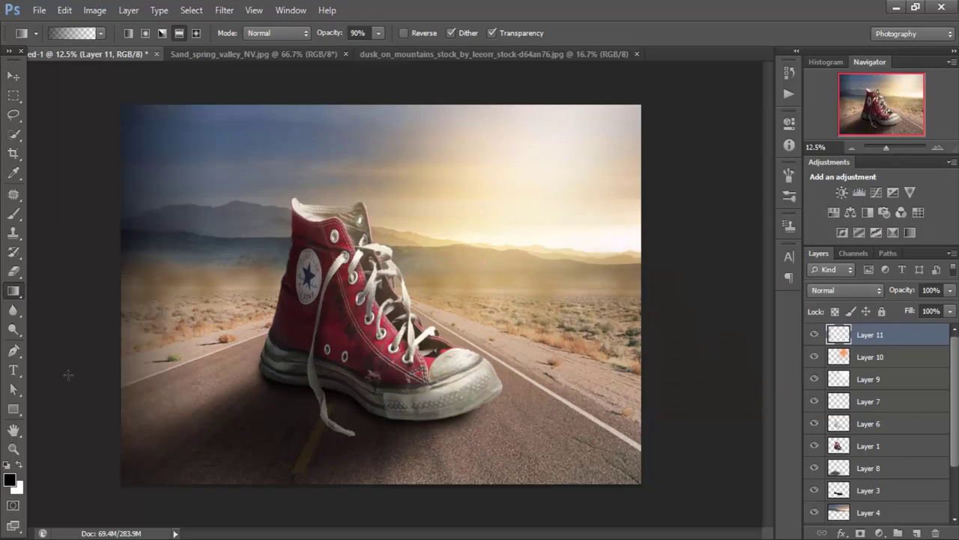
{"action": "key", "text": "ctrl+minus"}
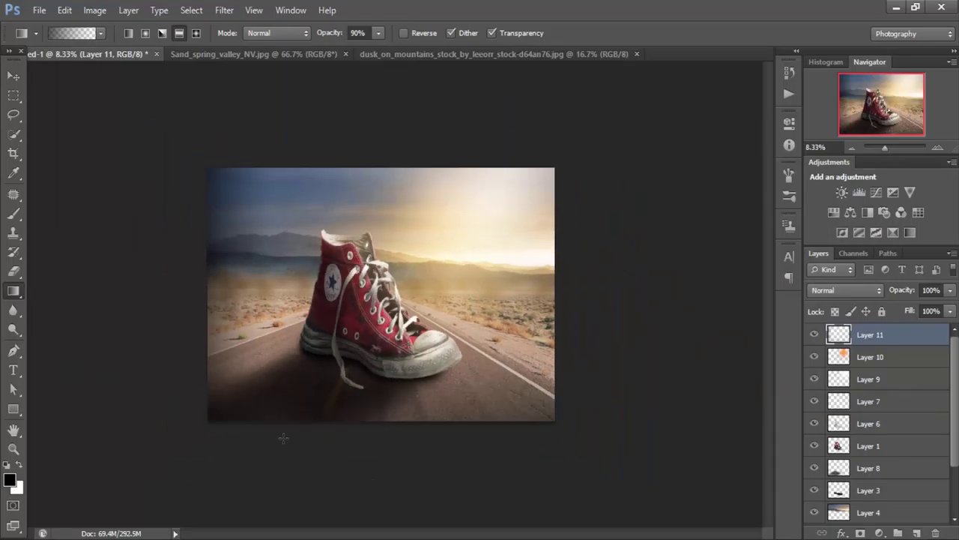
{"action": "left_click_drag", "start_coordinate": [381, 253], "coordinate": [380, 253]}
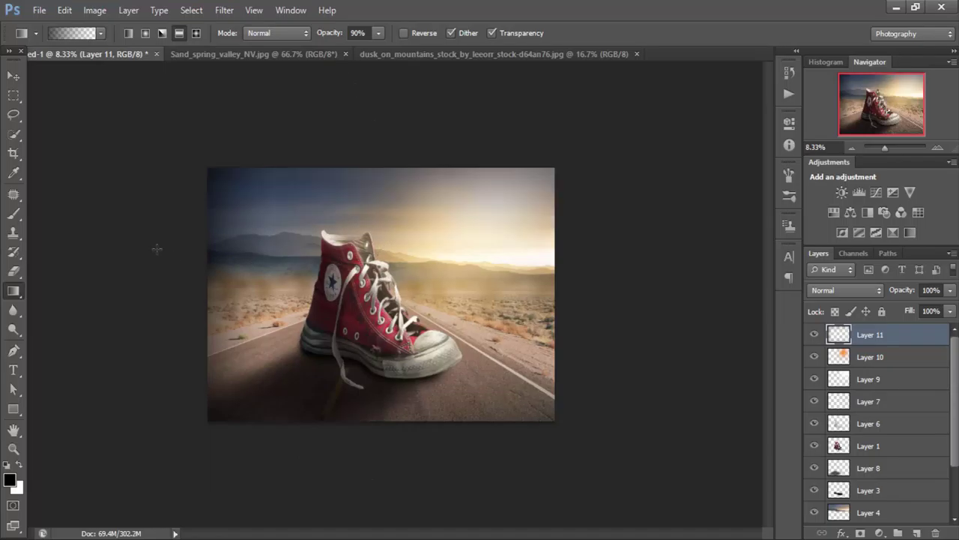
{"action": "left_click_drag", "start_coordinate": [702, 318], "coordinate": [546, 317]}
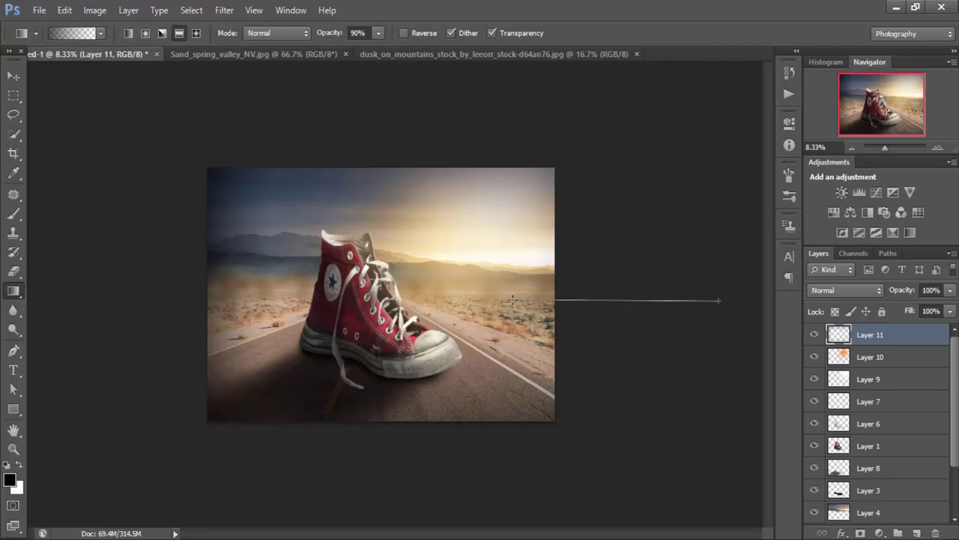
{"action": "left_click_drag", "start_coordinate": [549, 301], "coordinate": [551, 302]}
{"action": "key", "text": "ctrl+plus"}
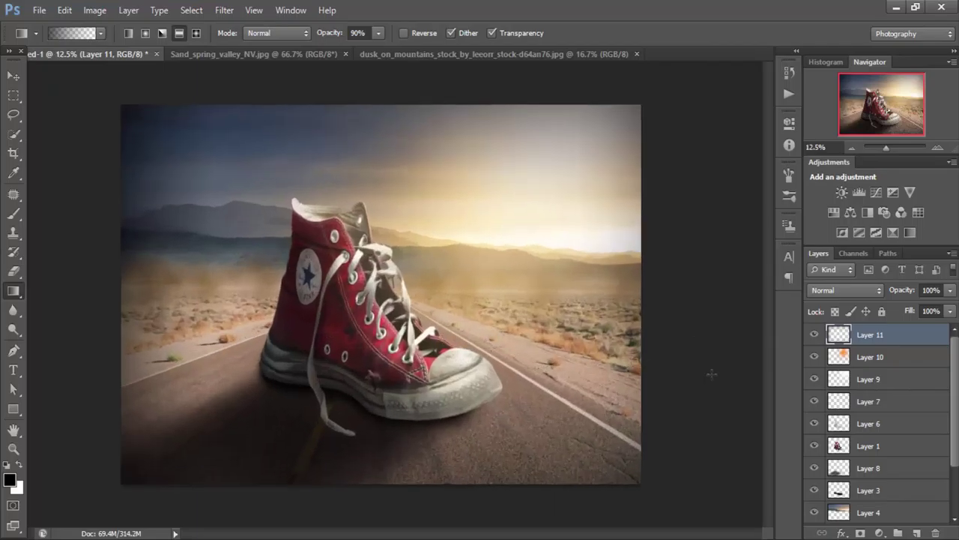
{"action": "scroll", "coordinate": [861, 447], "scroll_direction": "down", "scroll_amount": 1}
{"action": "left_click", "coordinate": [860, 489]}
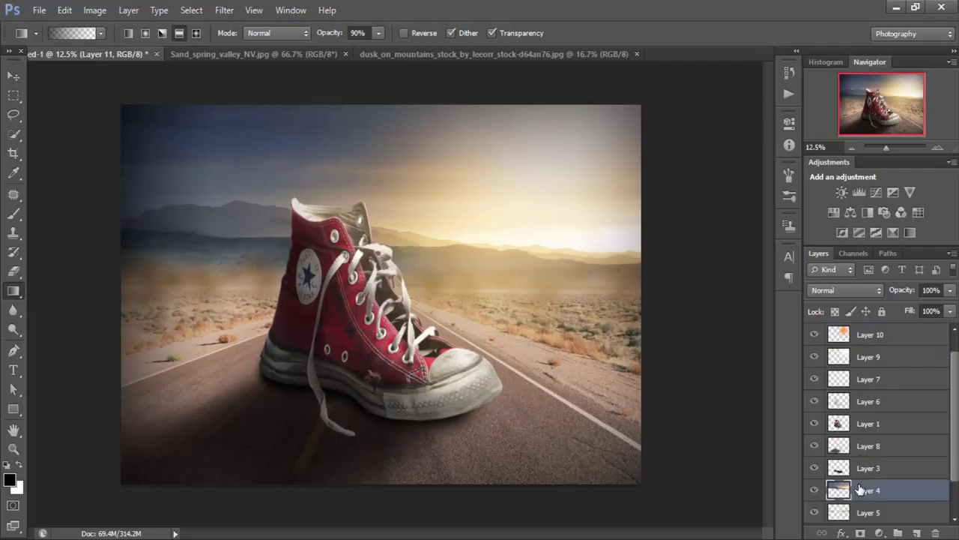
Step: Darken the Layer 4 sky with Hue/Saturation, setting Lightness to -23
{"action": "key", "text": "i"}
{"action": "key", "text": "ctrl+u"}
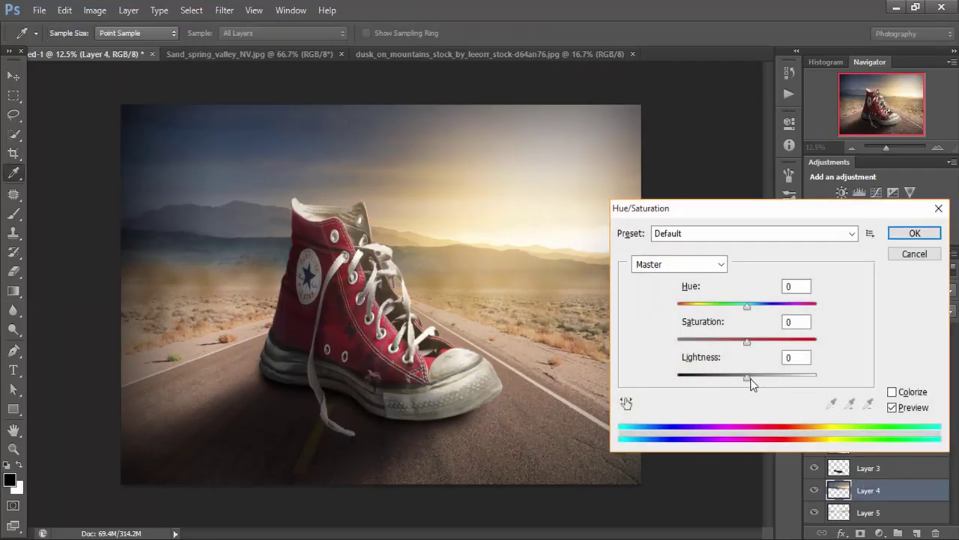
{"action": "left_click_drag", "start_coordinate": [750, 379], "coordinate": [731, 380]}
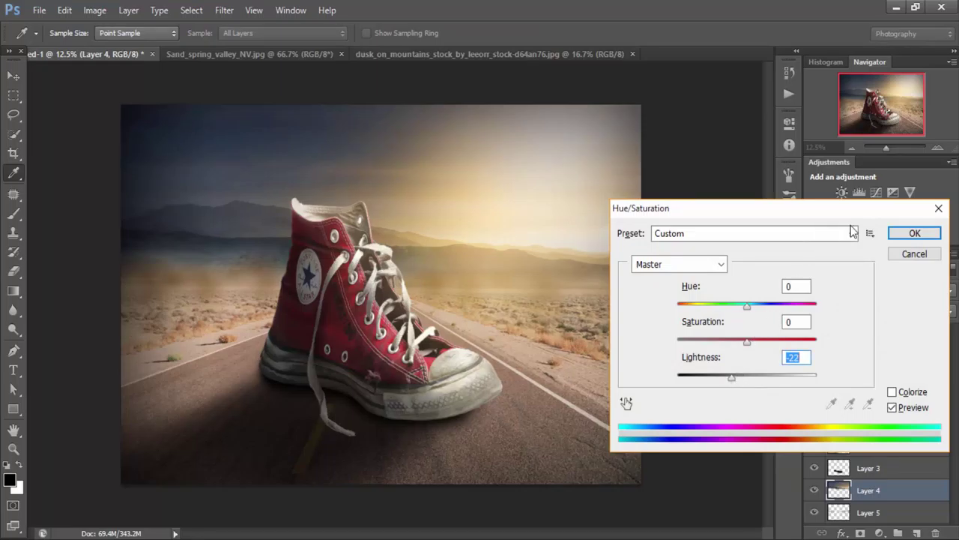
{"action": "left_click", "coordinate": [914, 233]}
{"action": "key", "text": "g"}
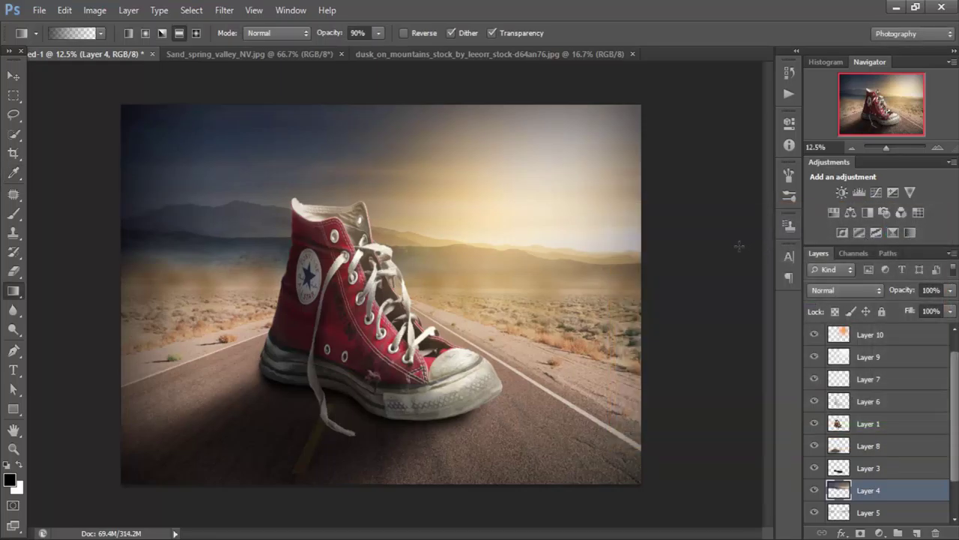
{"action": "key", "text": "ctrl+shift+alt+n"}
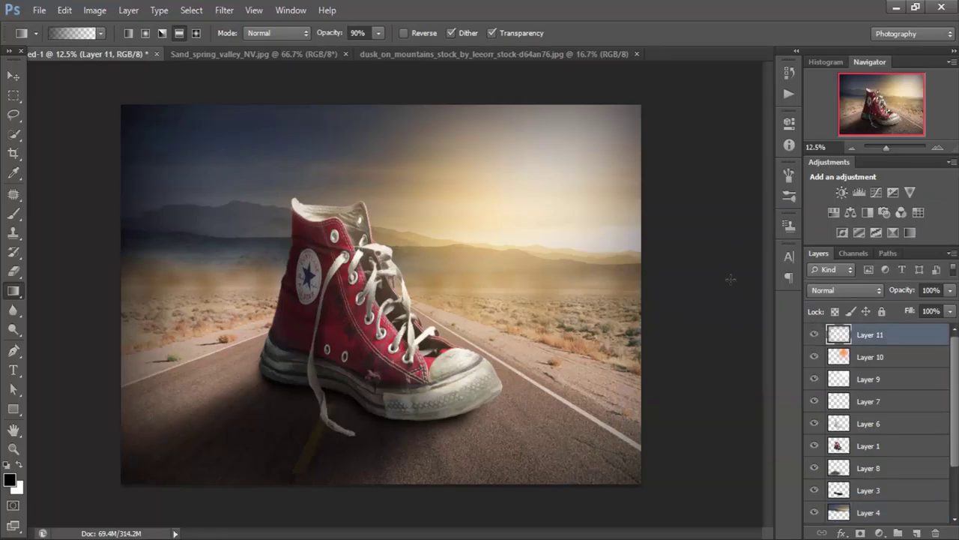
Step: Stamp visible layers into Layer 12 and apply Oil Paint with Stylization 4.51, Cleanliness 4.65
{"action": "left_click", "coordinate": [11, 77]}
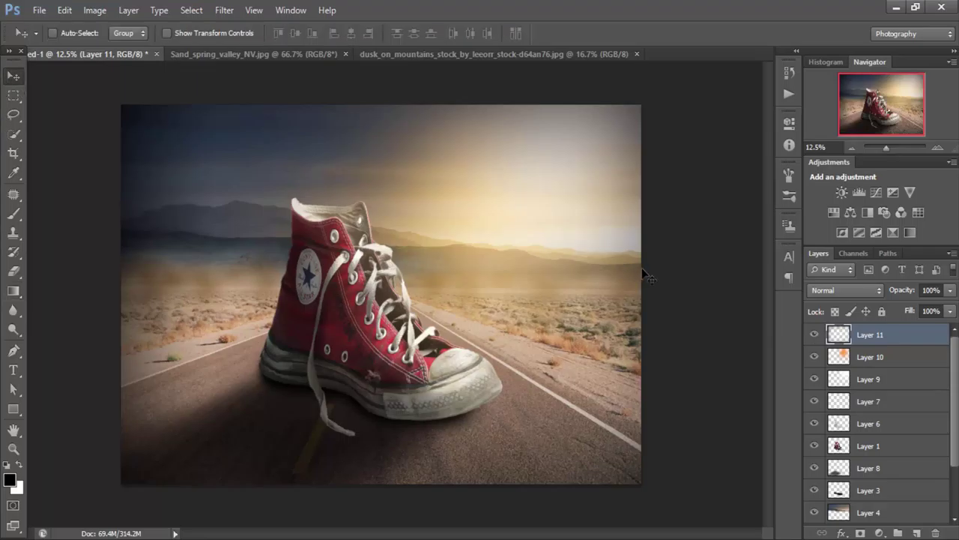
{"action": "key", "text": "ctrl+shift+alt+e"}
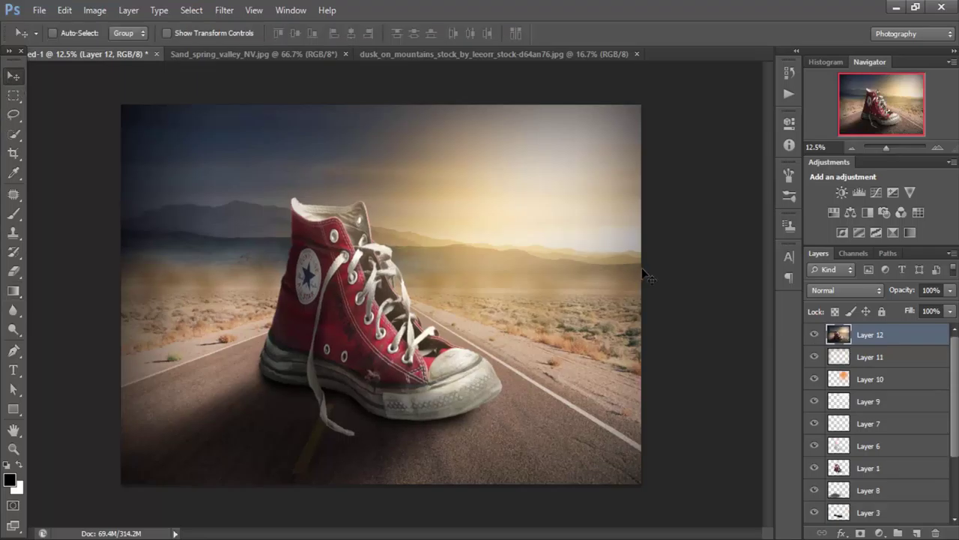
{"action": "left_click", "coordinate": [224, 10]}
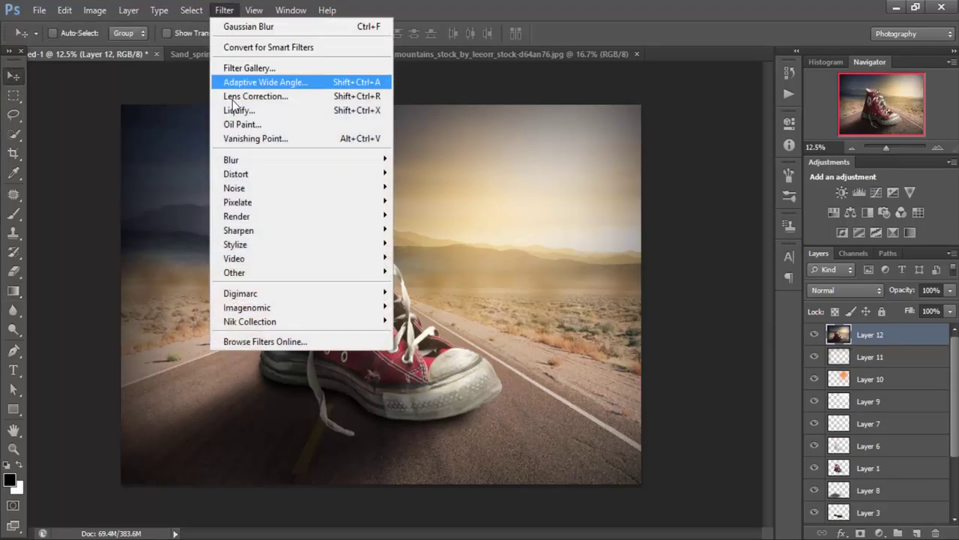
{"action": "left_click", "coordinate": [234, 124]}
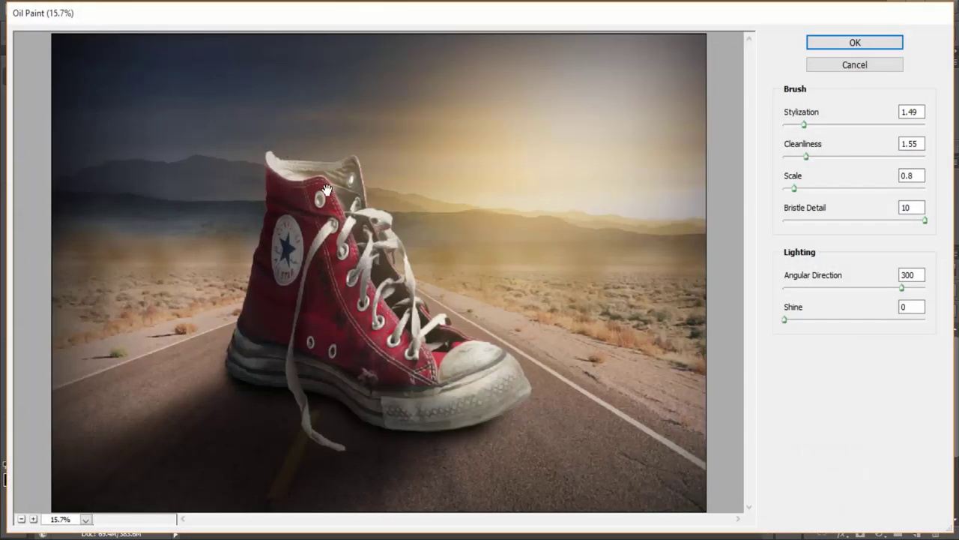
{"action": "scroll", "coordinate": [327, 189], "scroll_direction": "up", "scroll_amount": 1}
{"action": "scroll", "coordinate": [327, 189], "scroll_direction": "up", "scroll_amount": 1}
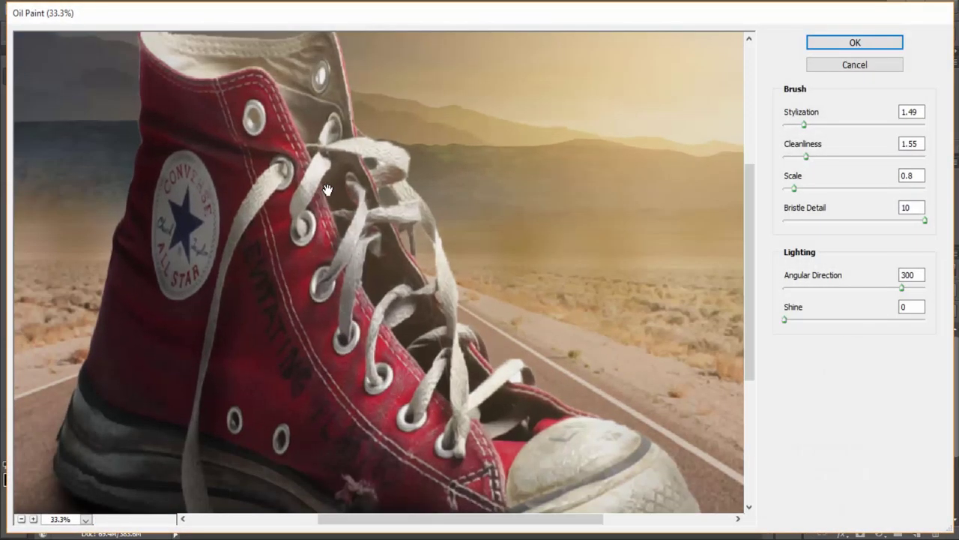
{"action": "left_click", "coordinate": [847, 124]}
{"action": "left_click", "coordinate": [859, 150]}
{"action": "left_click", "coordinate": [850, 156]}
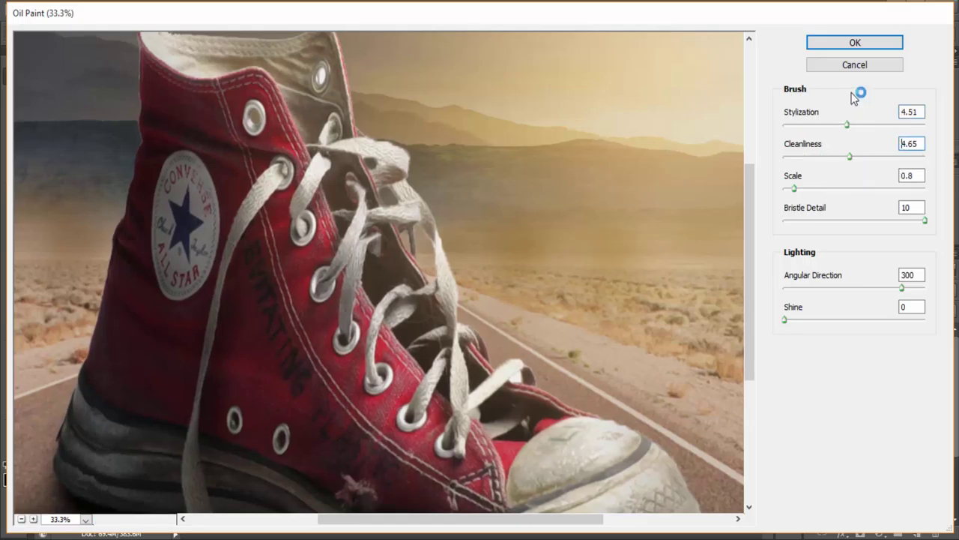
{"action": "left_click", "coordinate": [854, 43]}
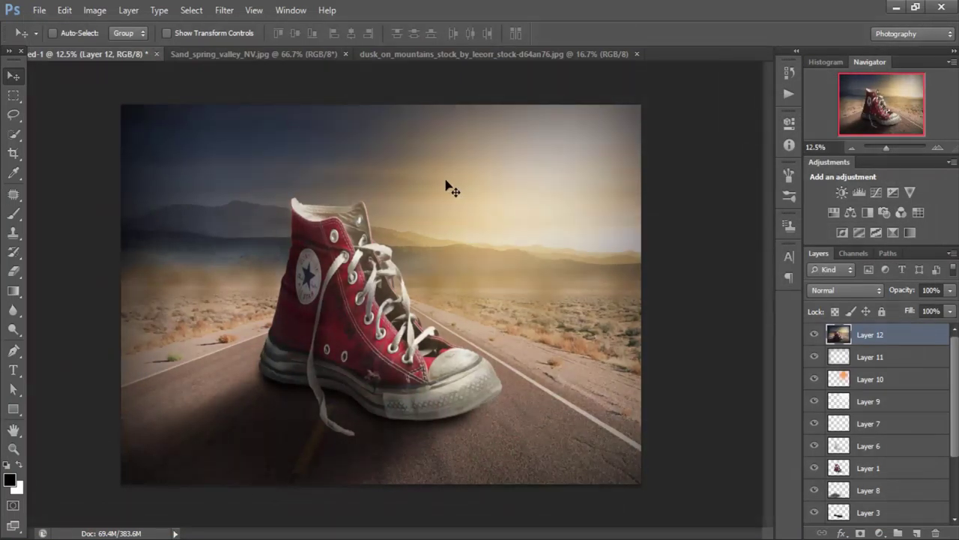
{"action": "left_click", "coordinate": [229, 12]}
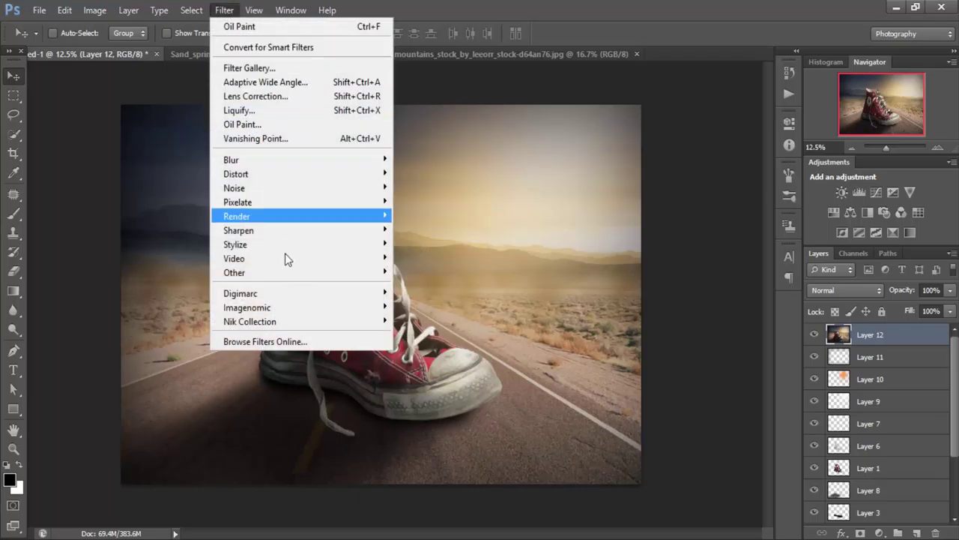
Step: In Color Efex Pro 4, apply Detail Extractor at about 11% and add an empty filter slot
{"action": "mouse_move", "coordinate": [250, 321]}
{"action": "left_click", "coordinate": [420, 336]}
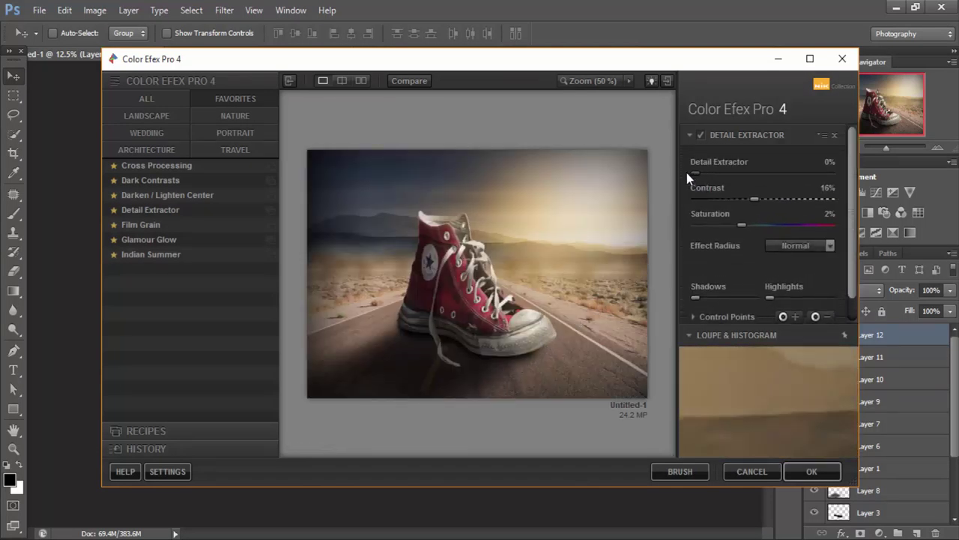
{"action": "left_click_drag", "start_coordinate": [688, 173], "coordinate": [709, 172]}
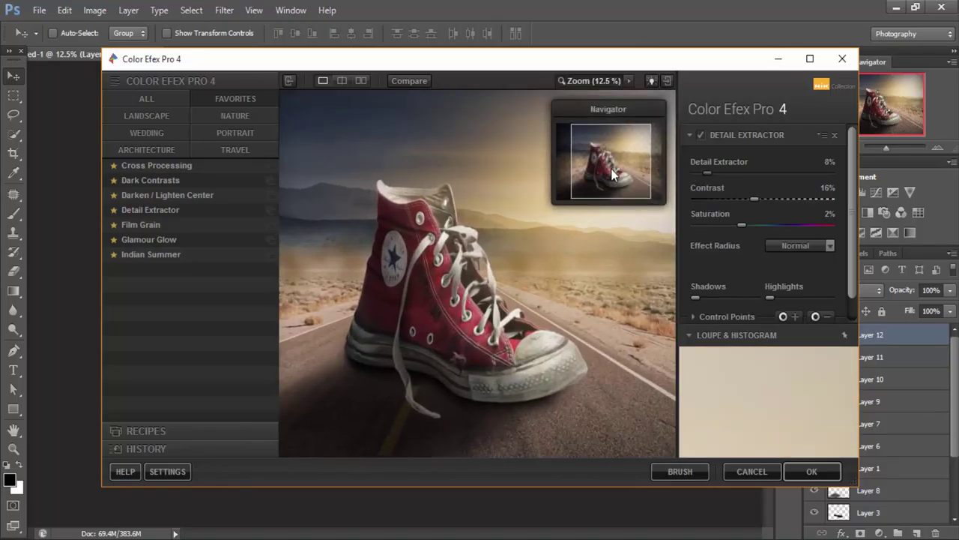
{"action": "left_click_drag", "start_coordinate": [706, 173], "coordinate": [709, 176]}
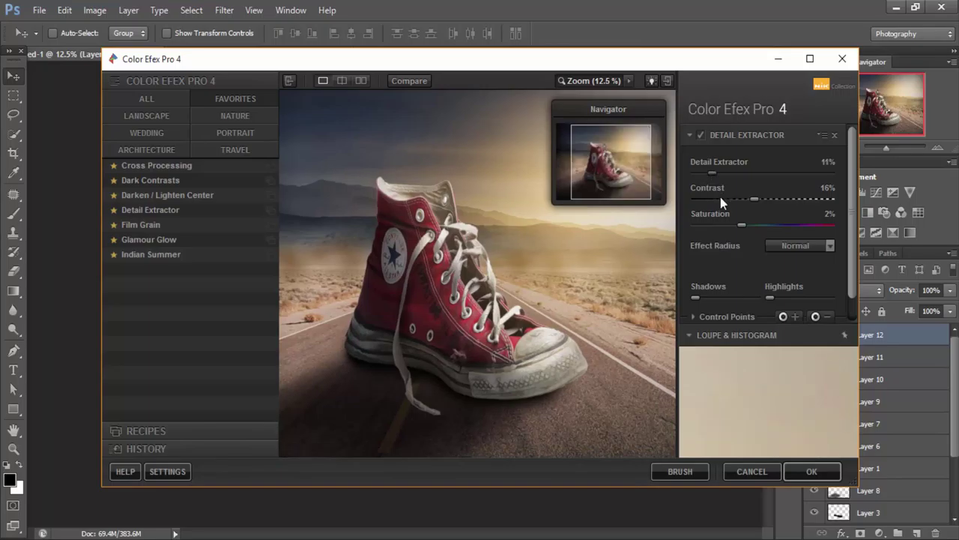
{"action": "scroll", "coordinate": [726, 269], "scroll_direction": "down", "scroll_amount": 1}
{"action": "left_click", "coordinate": [719, 309]}
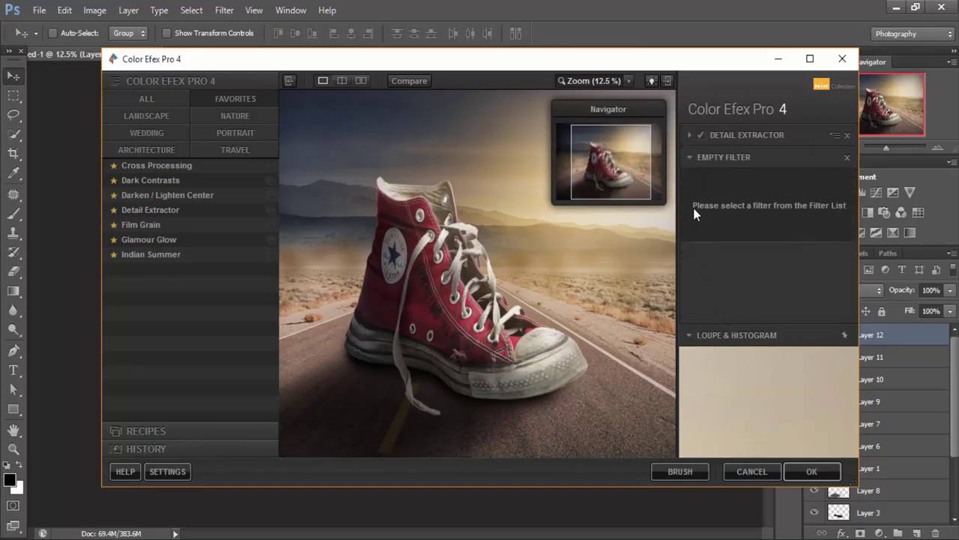
Step: Pick Indian Summer over Cross Processing, set Enhance Foliage to 0%, and return to Photoshop
{"action": "left_click", "coordinate": [152, 254]}
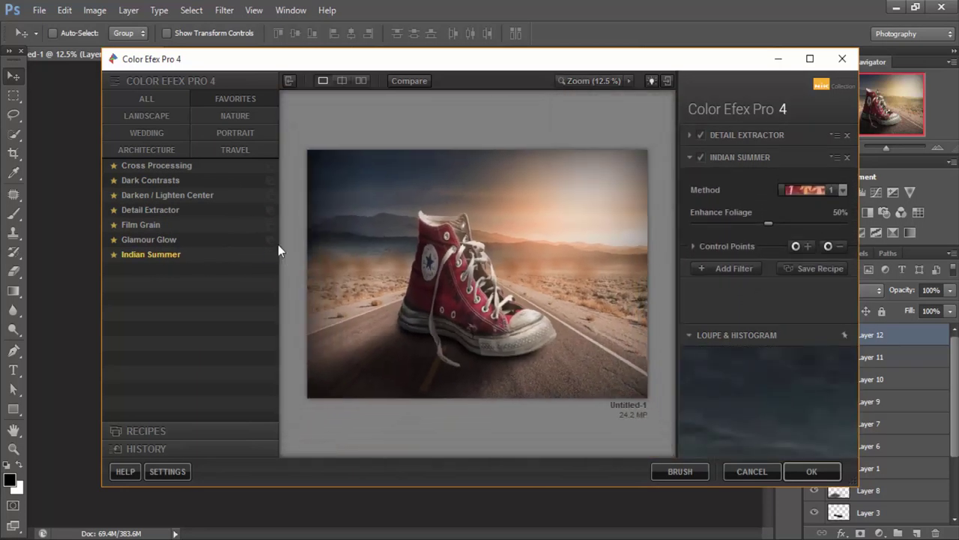
{"action": "left_click", "coordinate": [149, 169]}
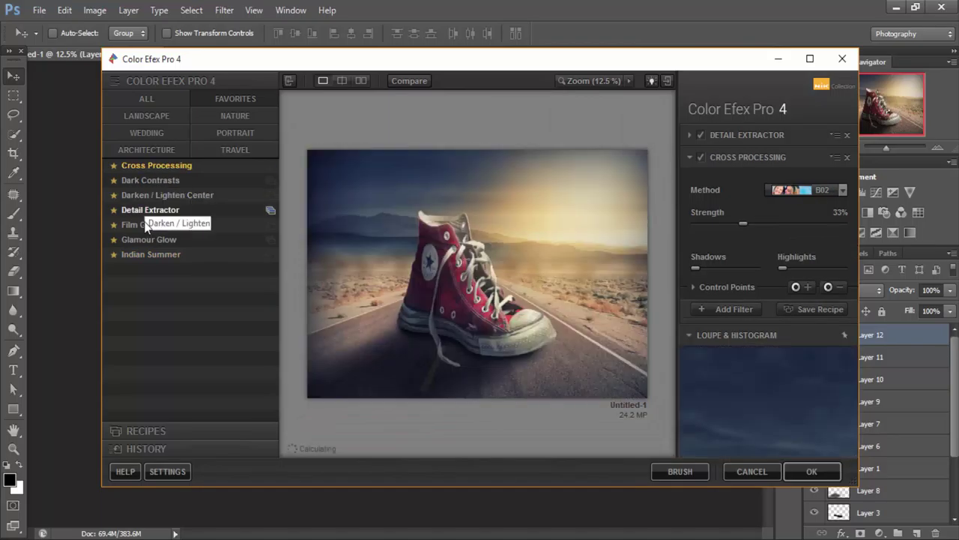
{"action": "left_click", "coordinate": [815, 191]}
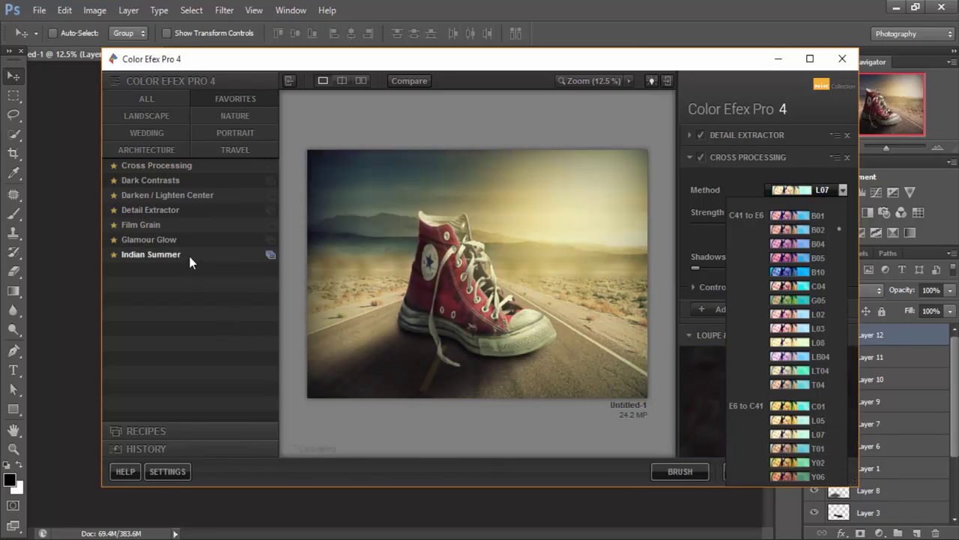
{"action": "left_click", "coordinate": [188, 254]}
{"action": "mouse_move", "coordinate": [760, 223]}
{"action": "left_mouse_down"}
{"action": "mouse_move", "coordinate": [697, 224]}
{"action": "mouse_move", "coordinate": [717, 222]}
{"action": "left_mouse_up"}
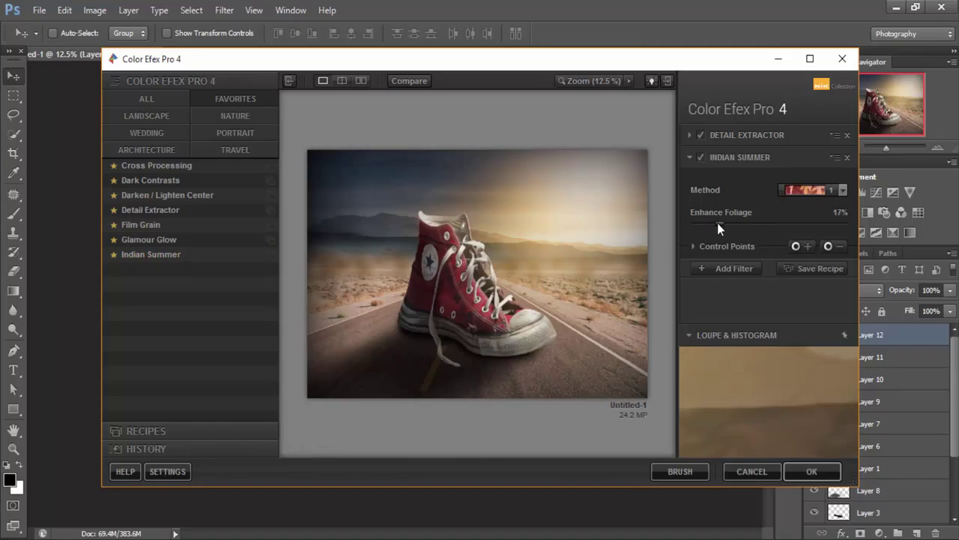
{"action": "left_click", "coordinate": [800, 467]}
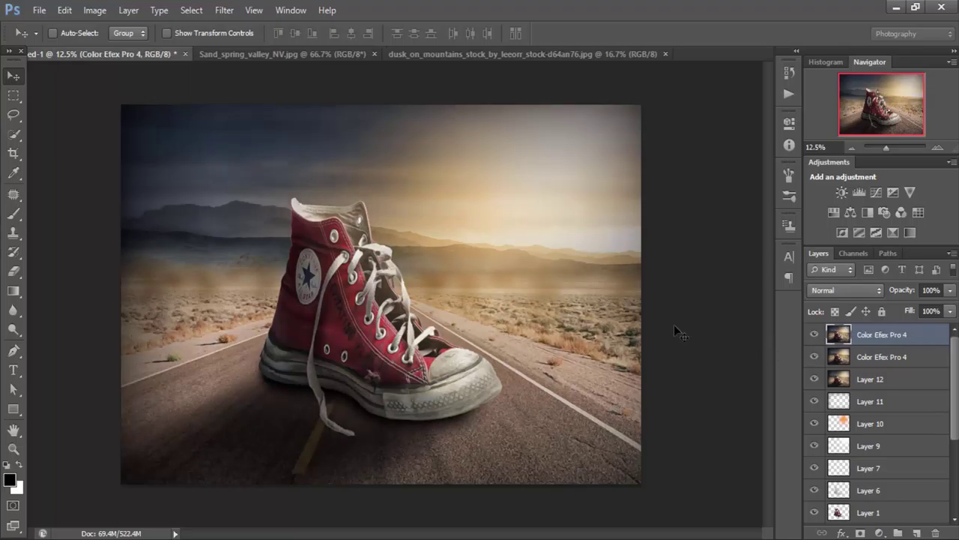
Step: Compare the top Color Efex layer on and off, then set its opacity to 72%
{"action": "left_click", "coordinate": [813, 335]}
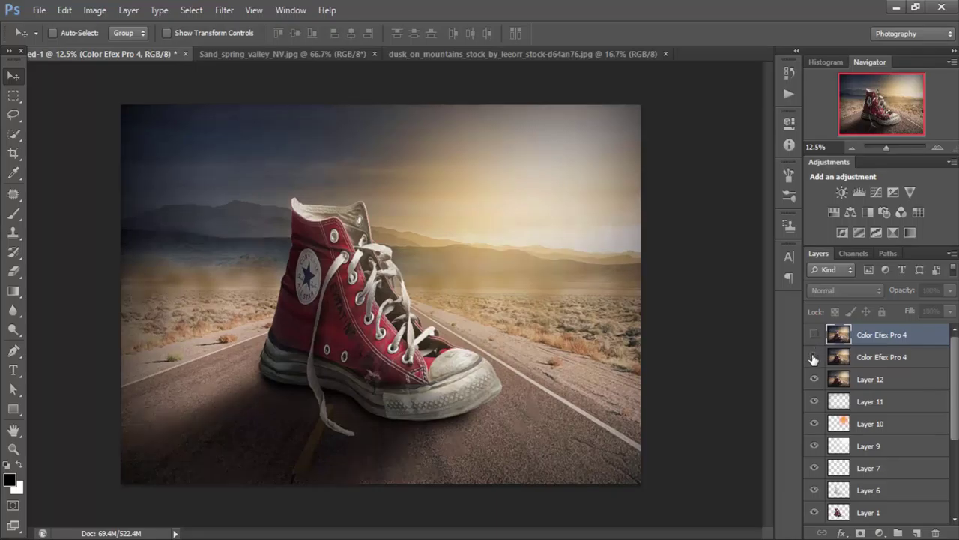
{"action": "left_click", "coordinate": [813, 335]}
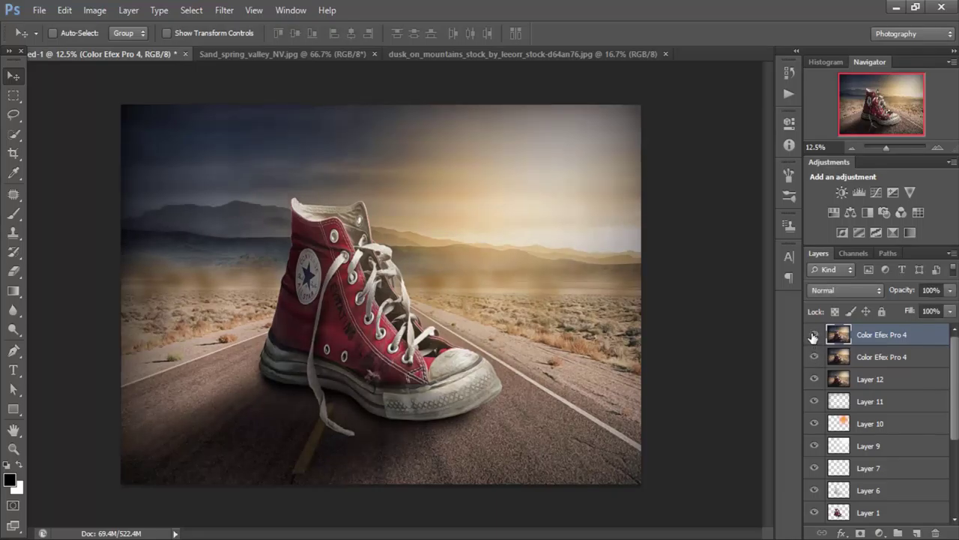
{"action": "left_click", "coordinate": [901, 289]}
{"action": "type", "text": "72"}
{"action": "key", "text": "Return"}
Step: Add a Warming Filter (85) Photo Filter adjustment layer at 25% density
{"action": "left_click", "coordinate": [879, 532]}
{"action": "left_click", "coordinate": [866, 404]}
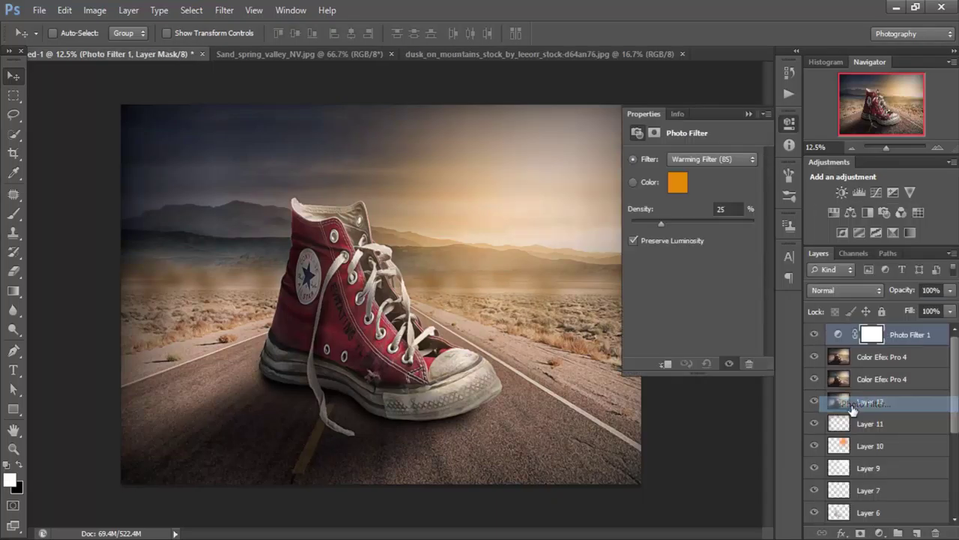
{"action": "left_click", "coordinate": [748, 114]}
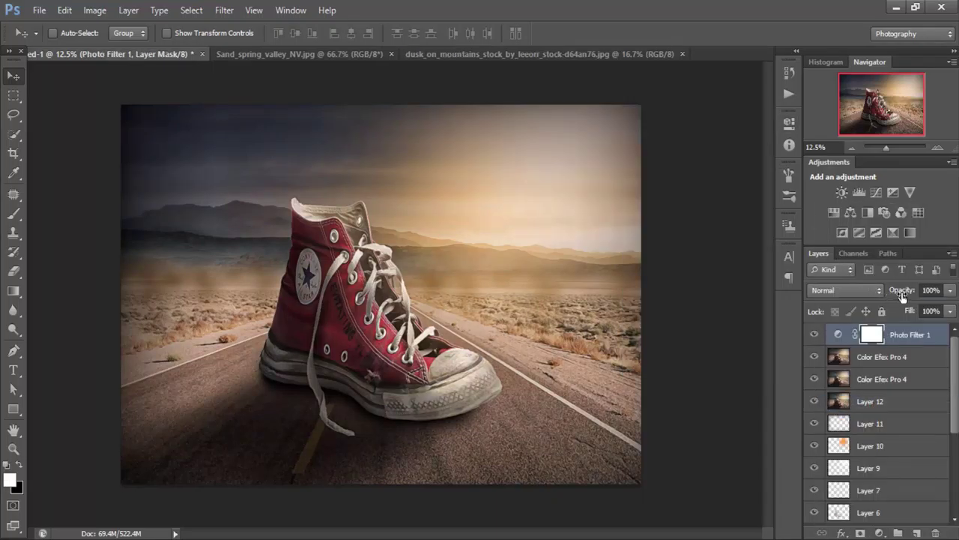
Step: Add a new top layer and set the foreground colour to mid grey 7a7a7a
{"action": "left_click", "coordinate": [916, 533]}
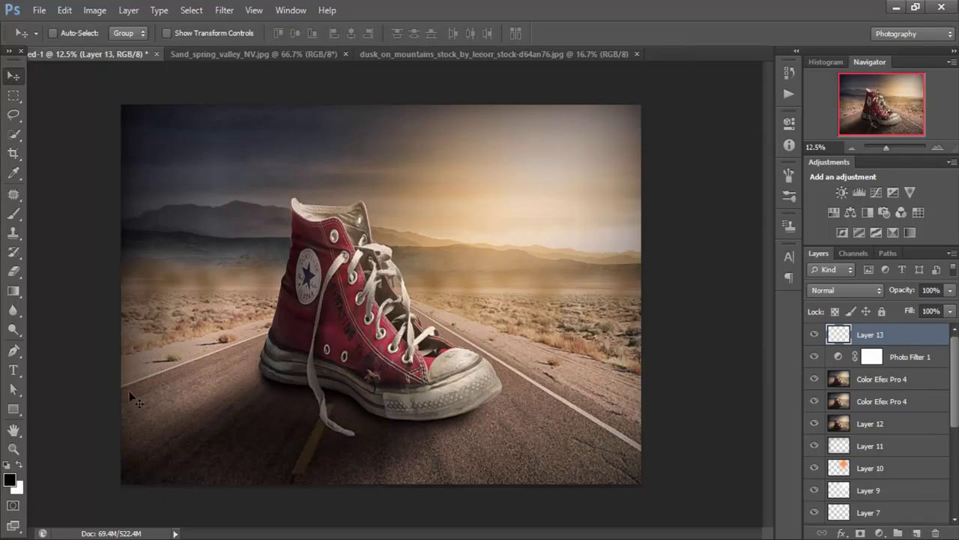
{"action": "left_click", "coordinate": [13, 213]}
{"action": "key", "text": "alt"}
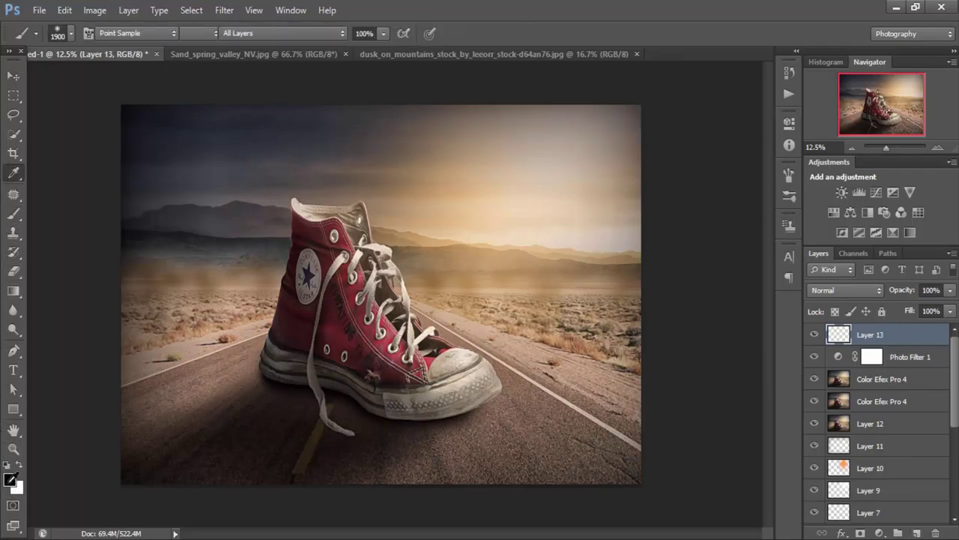
{"action": "left_click", "coordinate": [10, 478]}
{"action": "mouse_move", "coordinate": [569, 257]}
{"action": "left_mouse_down"}
{"action": "mouse_move", "coordinate": [502, 305]}
{"action": "mouse_move", "coordinate": [490, 297]}
{"action": "left_mouse_up"}
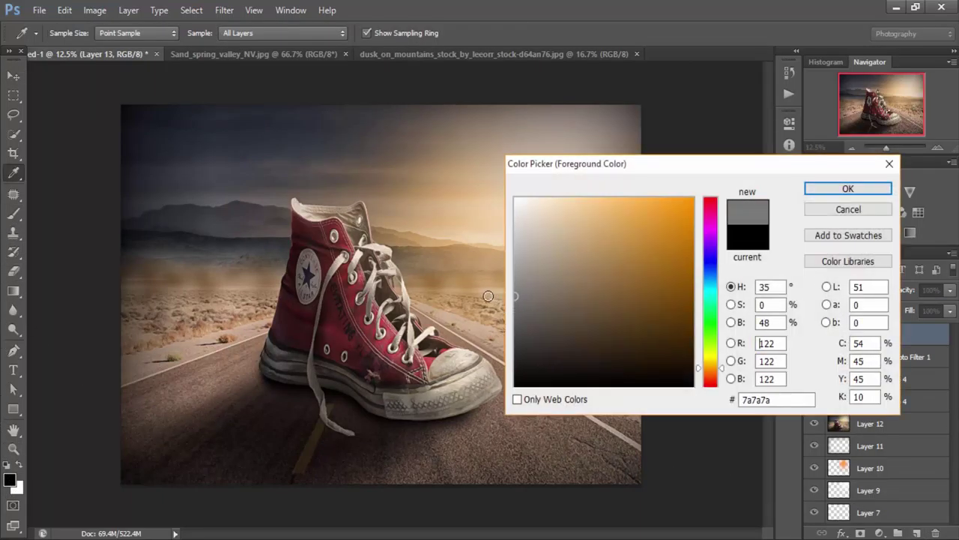
{"action": "left_click", "coordinate": [819, 193]}
Step: Fill Layer 13 with the grey using the Paint Bucket and lower it to 9% opacity
{"action": "left_click", "coordinate": [13, 291]}
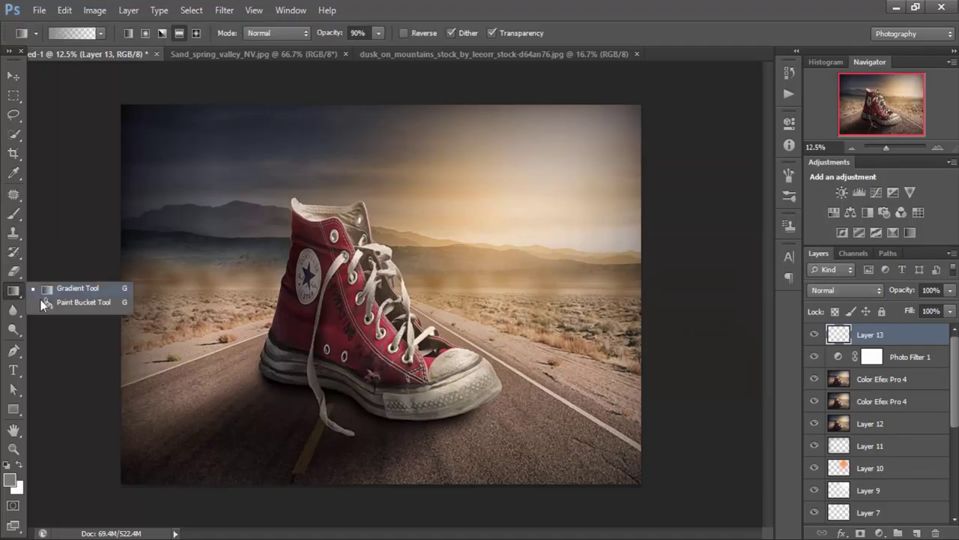
{"action": "left_click", "coordinate": [75, 302]}
{"action": "left_click", "coordinate": [133, 316]}
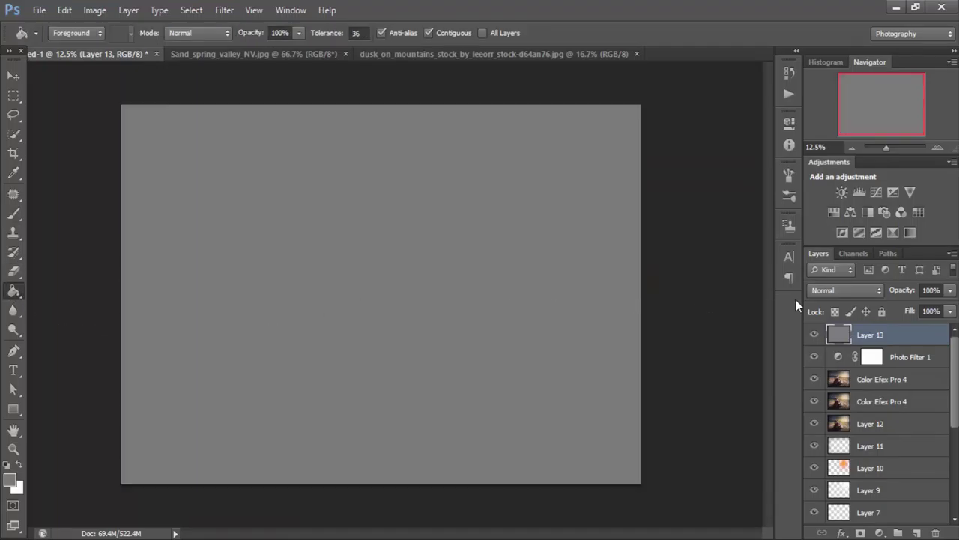
{"action": "left_click_drag", "start_coordinate": [905, 290], "coordinate": [764, 293]}
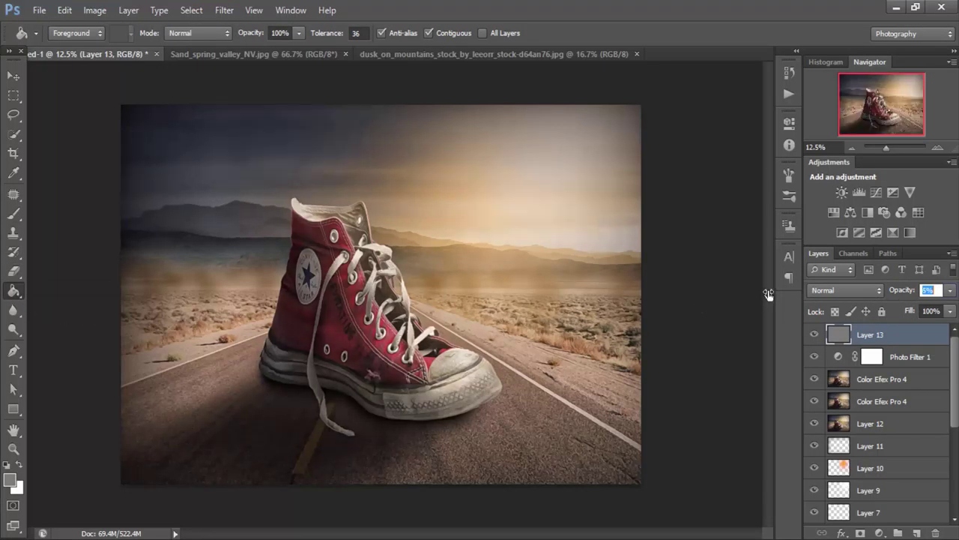
{"action": "type", "text": "9"}
{"action": "key", "text": "Return"}
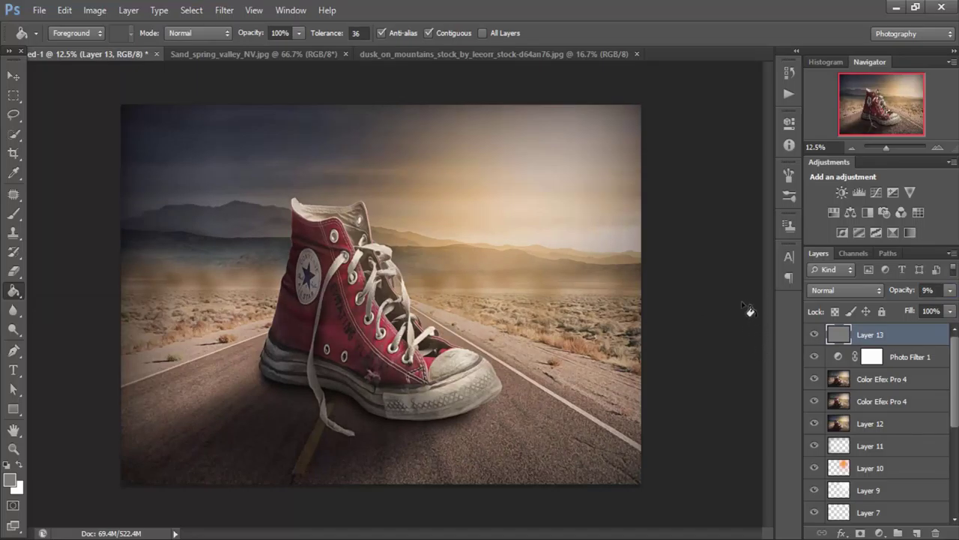